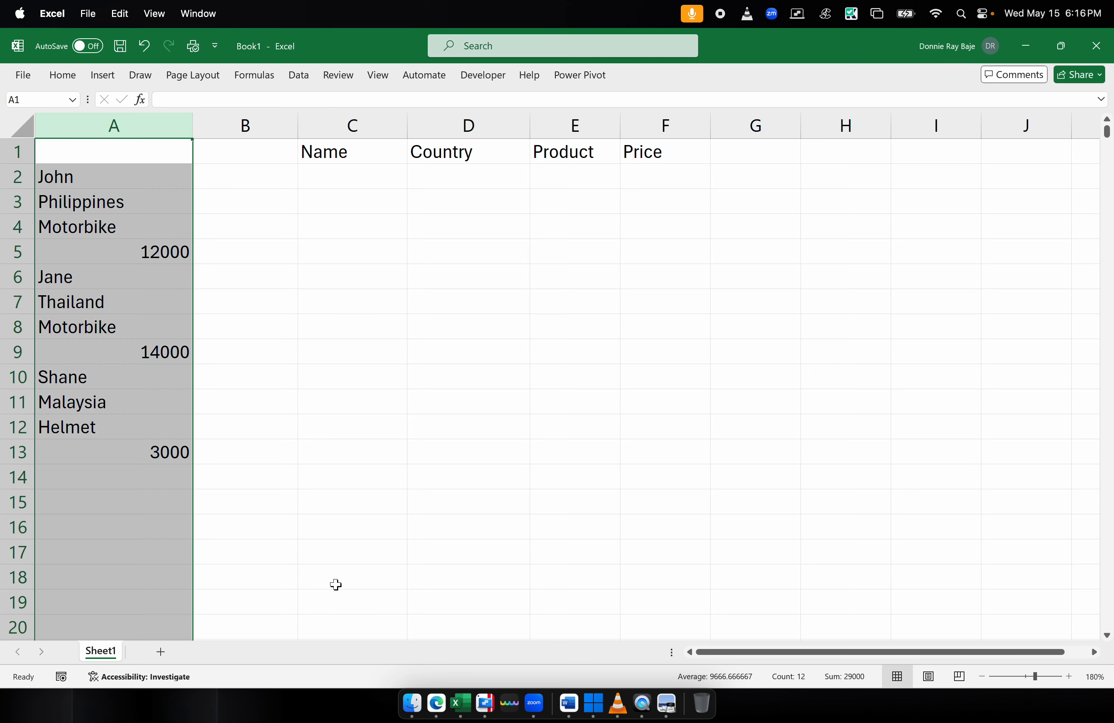
Step: Copy the first four-cell record in A2:A5 and paste it transposed into row 2 starting at C2
click(334, 558)
drag(155, 181, 123, 454)
drag(152, 184, 149, 251)
key(super+c)
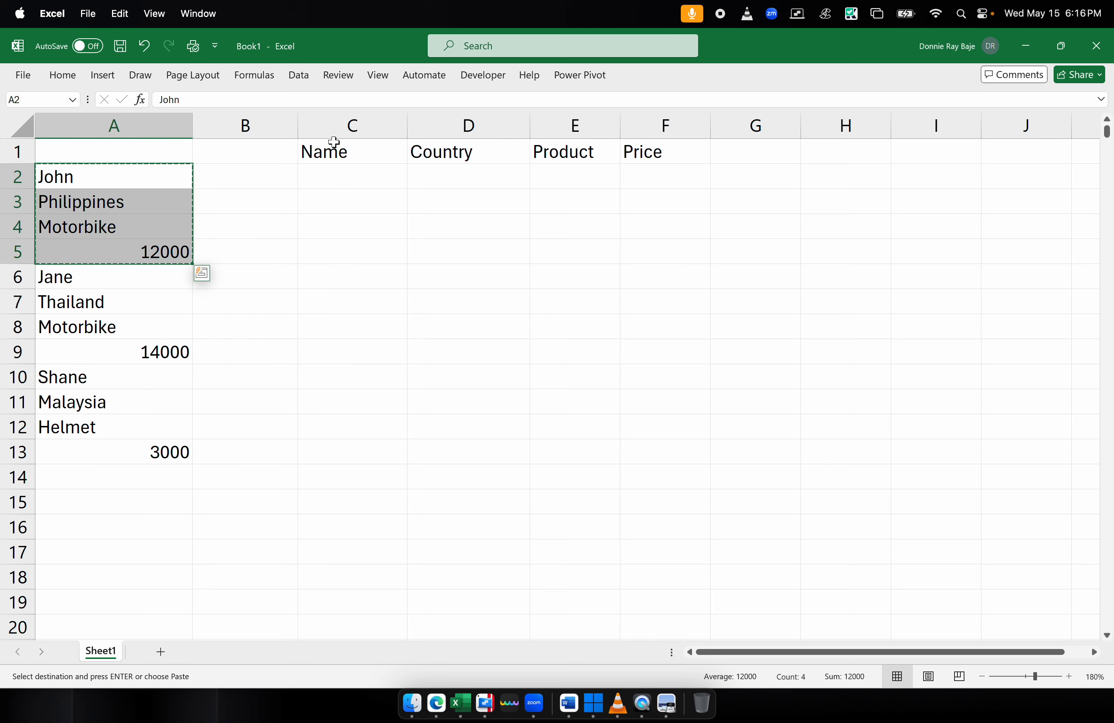
right_click(338, 180)
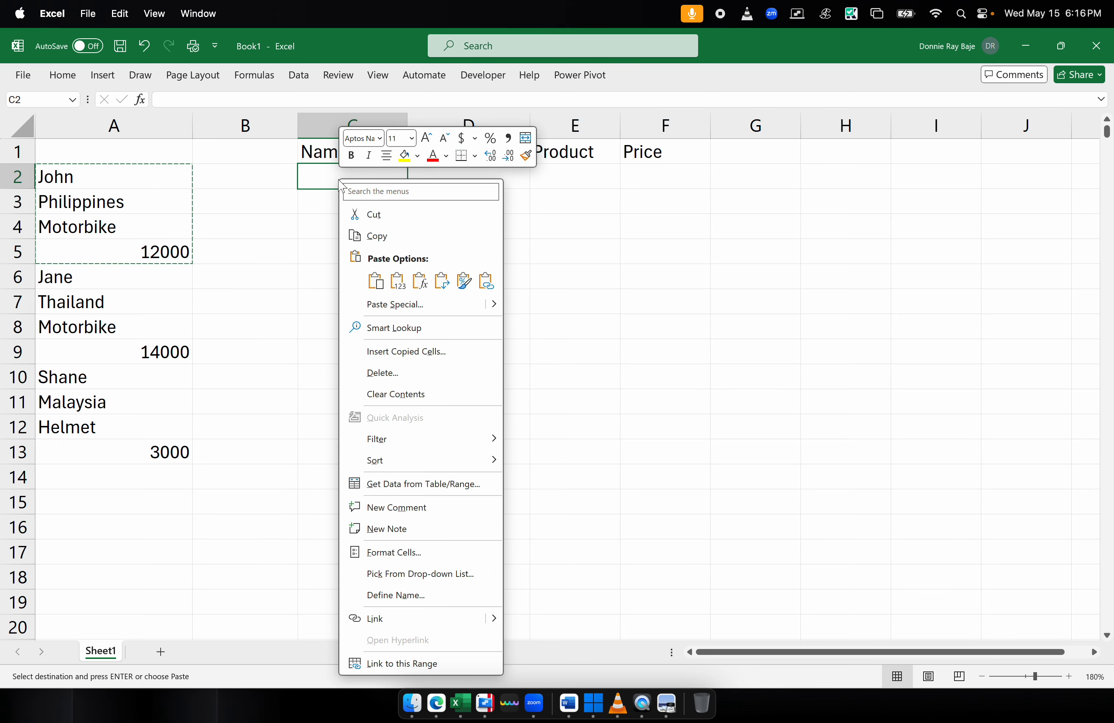
click(442, 281)
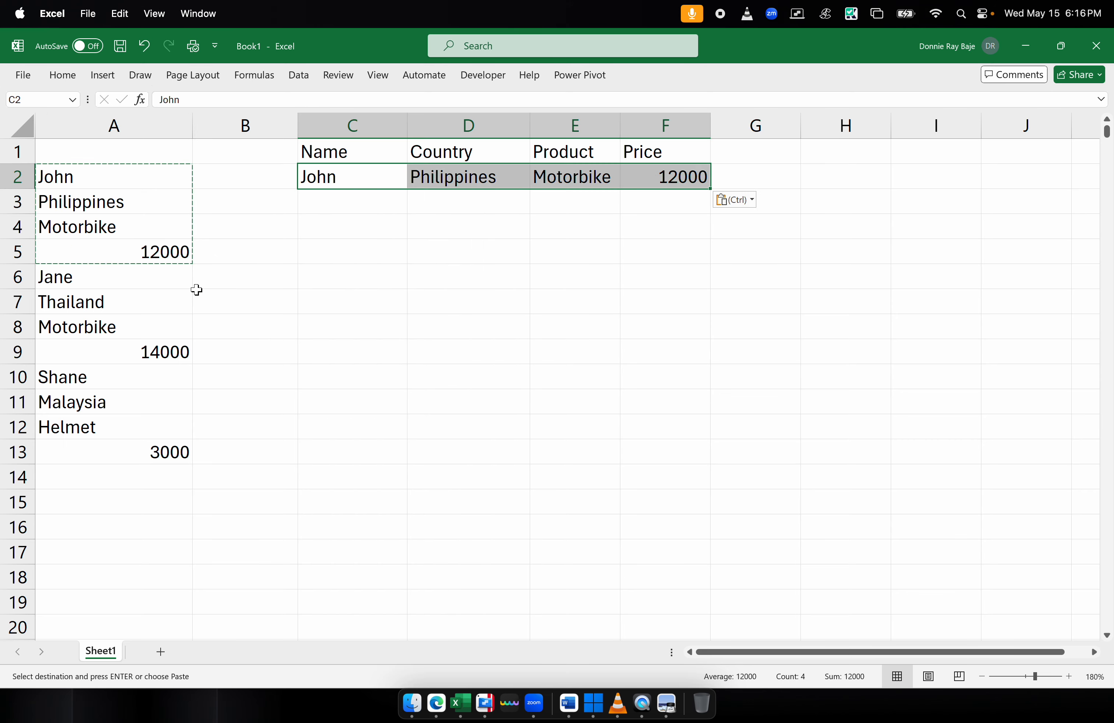
Step: Copy the second record in A6:A9 and paste it transposed into row 3 starting at C3
drag(163, 279, 159, 345)
key(super+c)
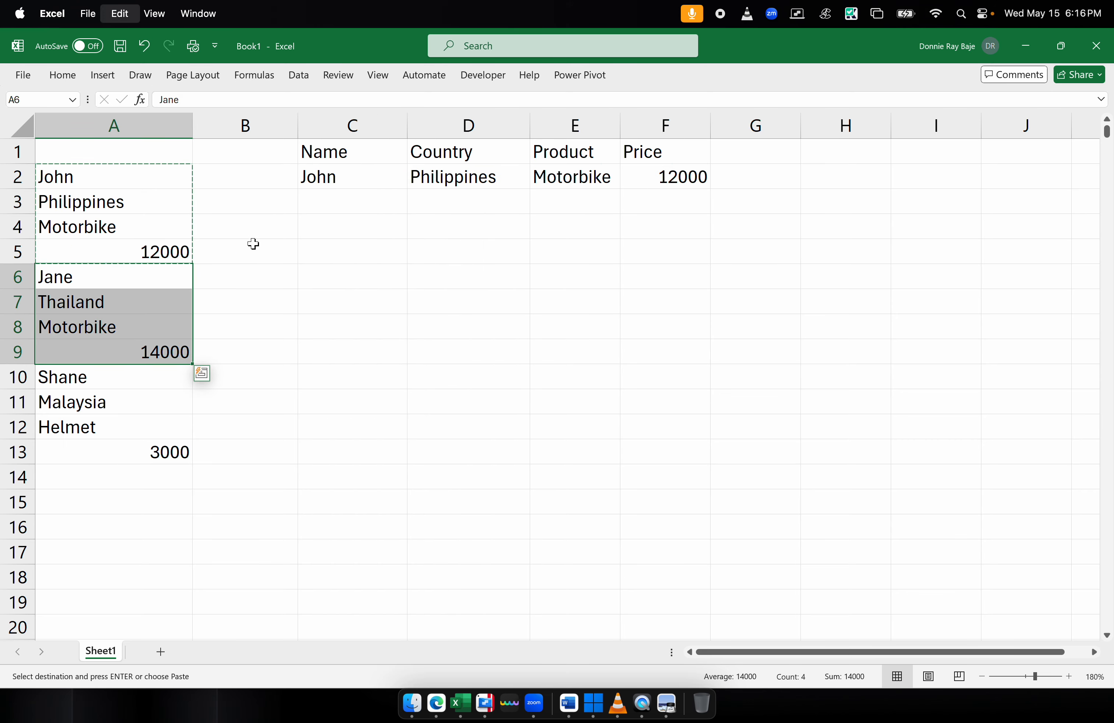
click(331, 201)
right_click(331, 201)
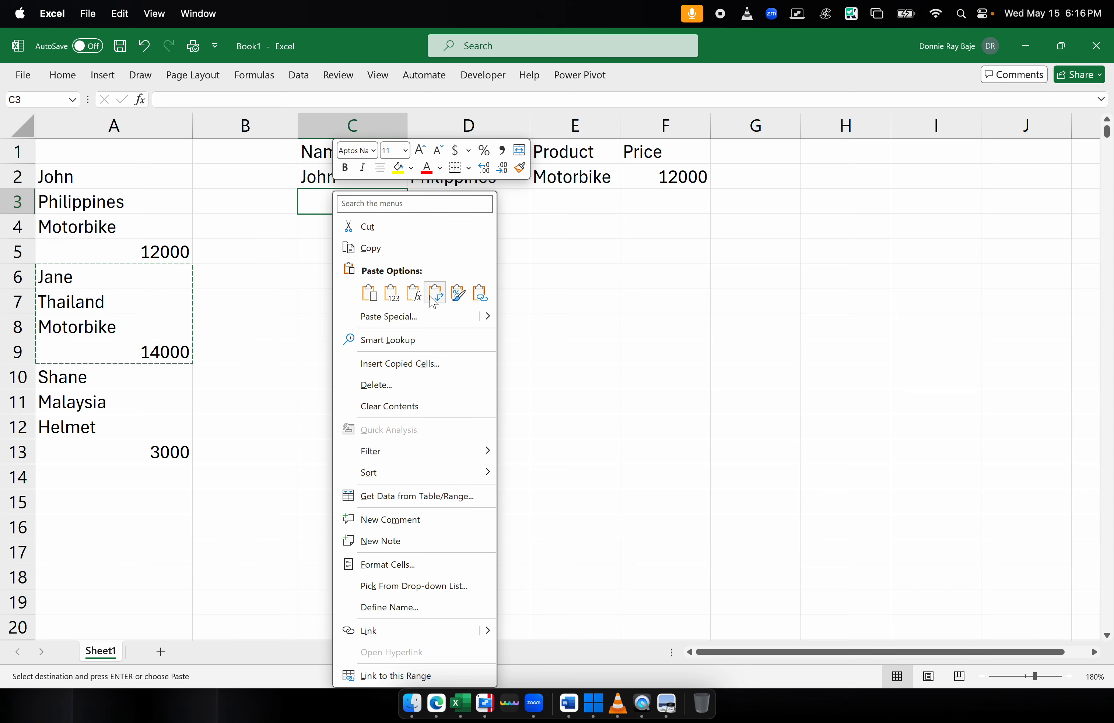
click(413, 292)
Step: Copy the third record in A10:A13 and paste it transposed into row 4 starting at C4
mouse_move(150, 375)
mouse_down()
mouse_move(149, 442)
mouse_move(159, 446)
mouse_up()
key(super+c)
click(338, 229)
right_click(339, 229)
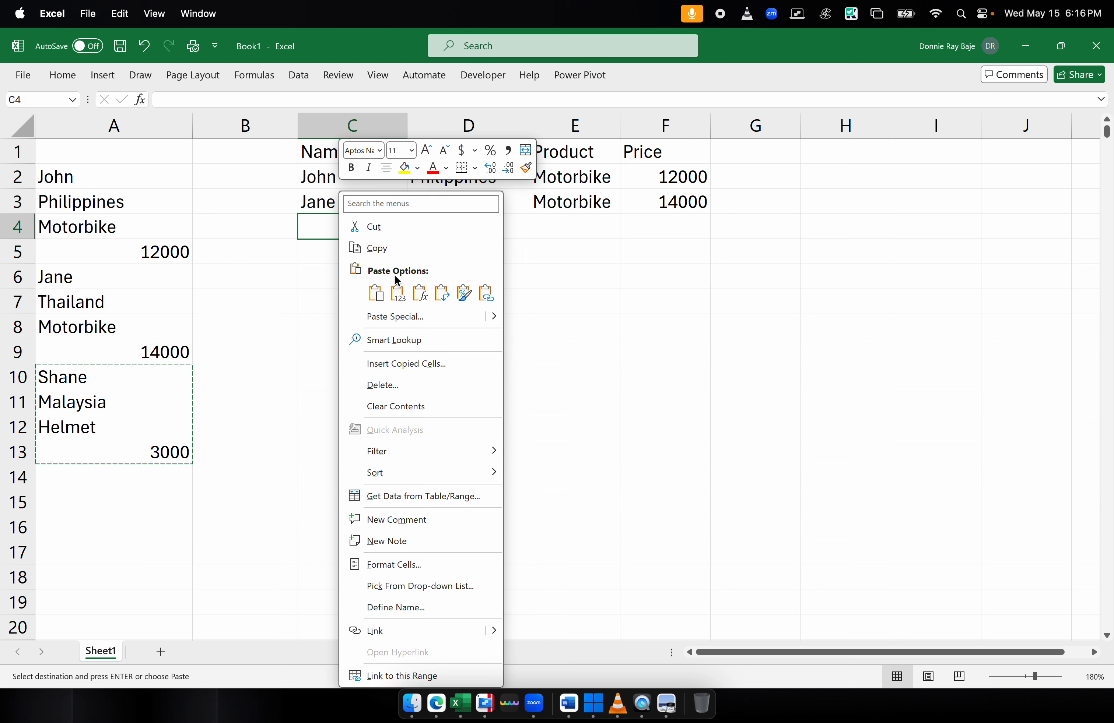
click(436, 290)
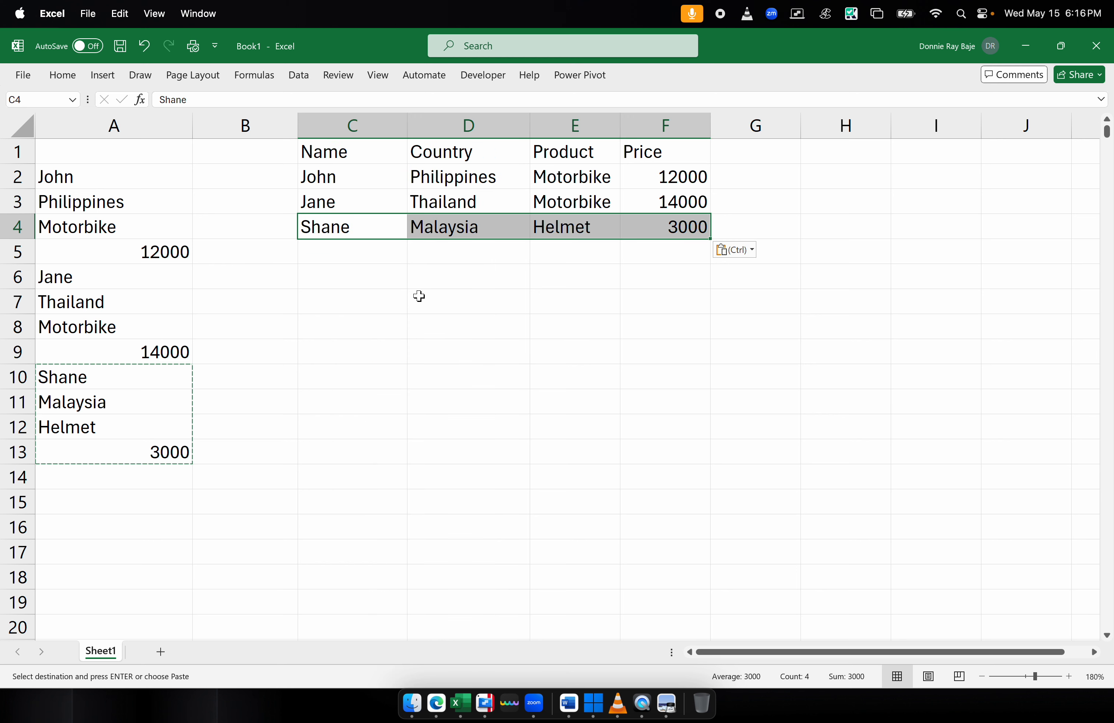
click(419, 296)
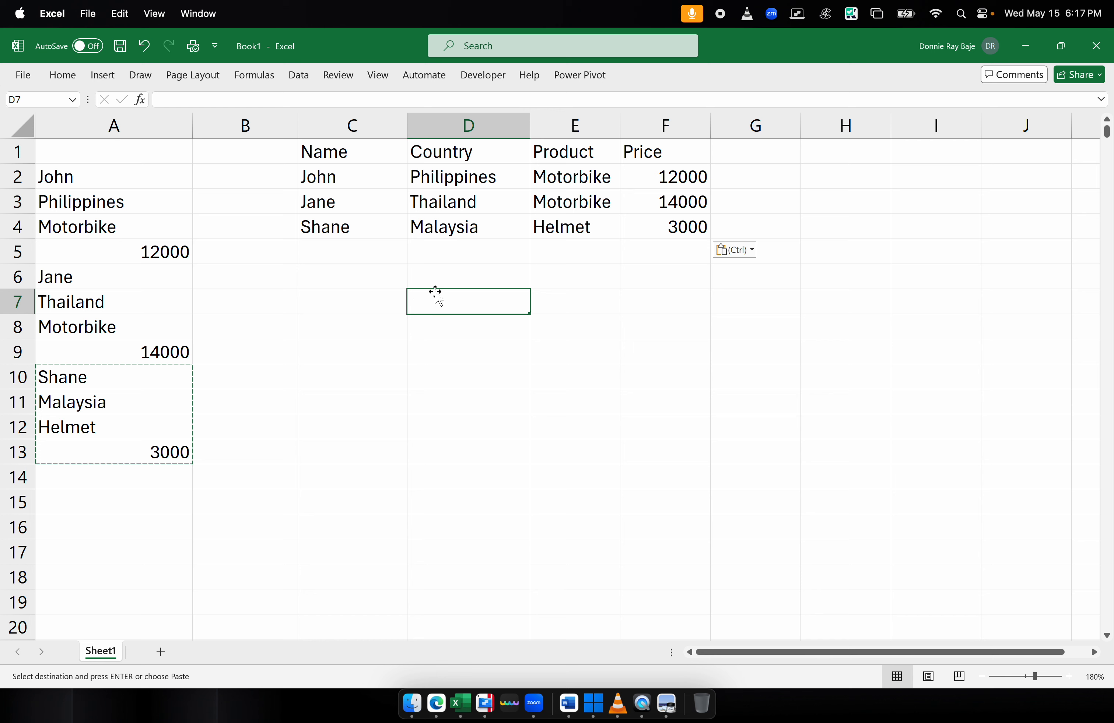
drag(365, 174, 636, 224)
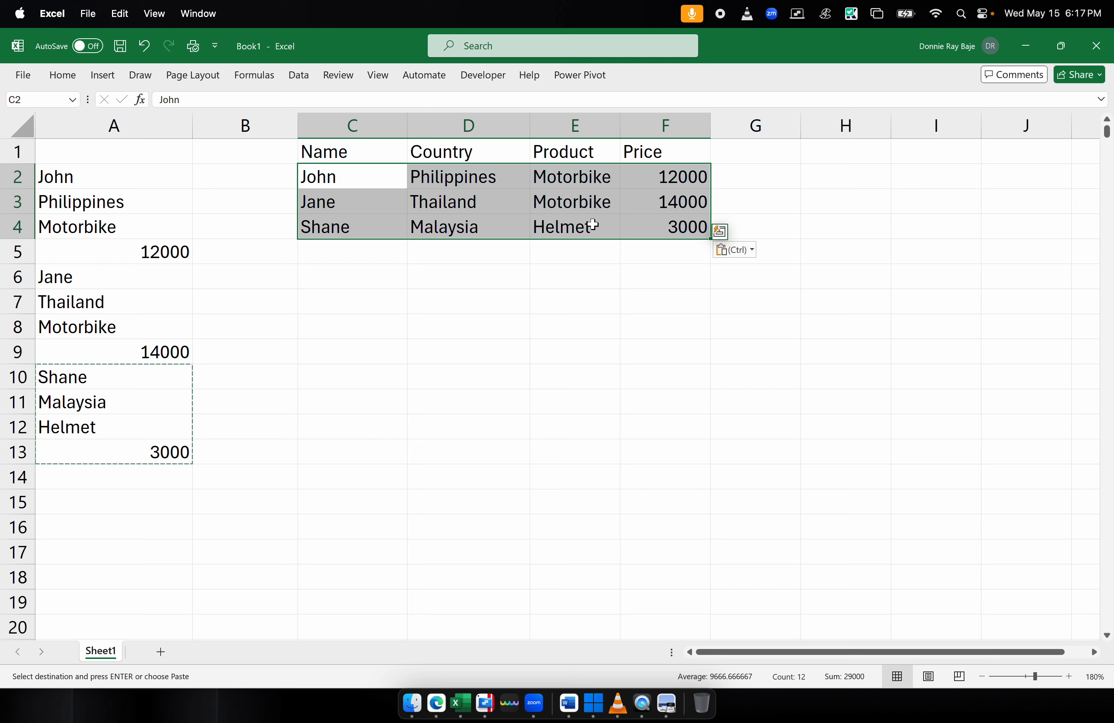
click(516, 284)
drag(157, 178, 154, 442)
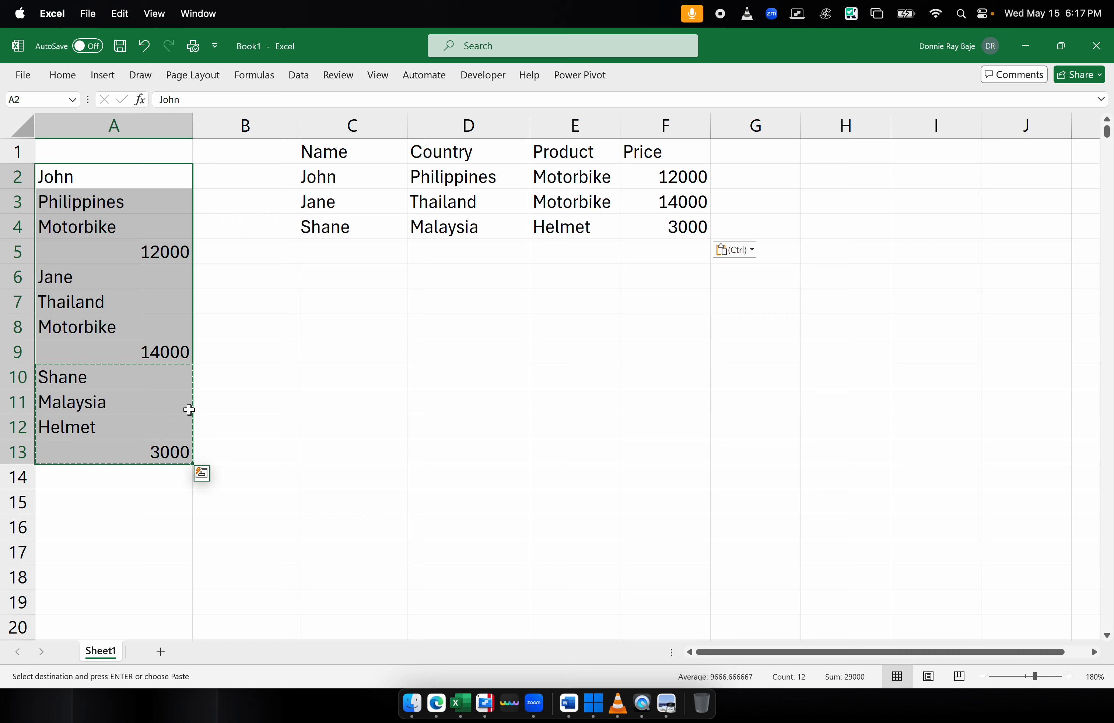
drag(324, 176, 676, 177)
drag(371, 207, 685, 203)
click(381, 223)
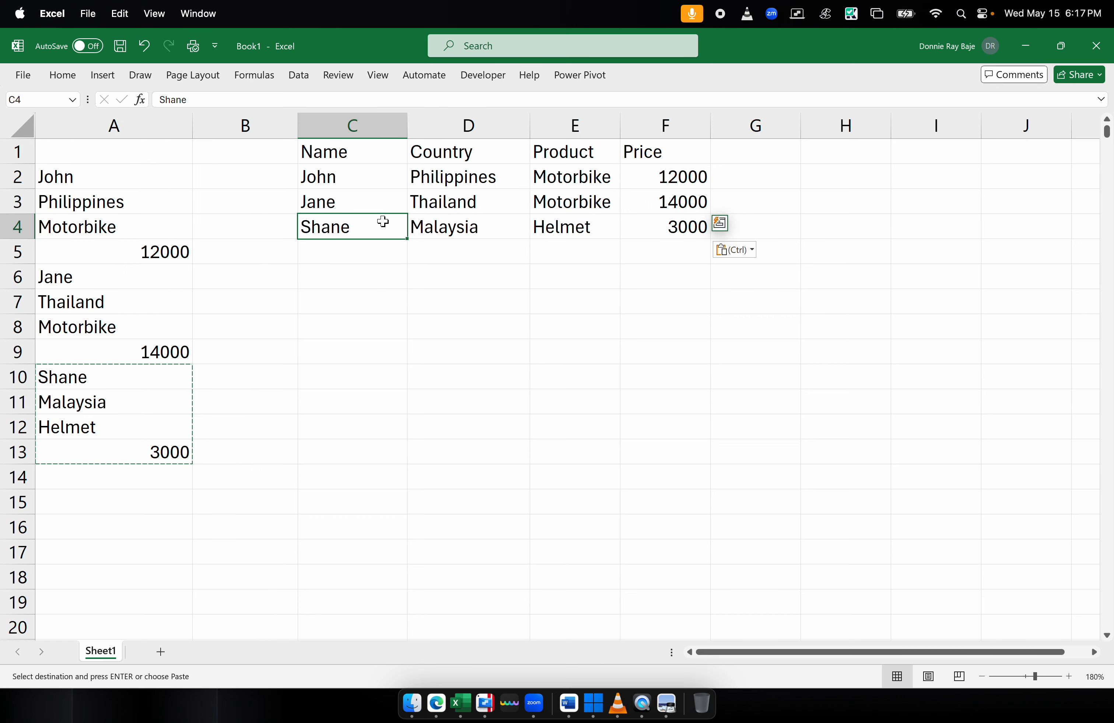
click(420, 276)
Step: Clear the contents of the pasted rows in C2:F4, keeping the headers in row 1
drag(358, 174, 625, 216)
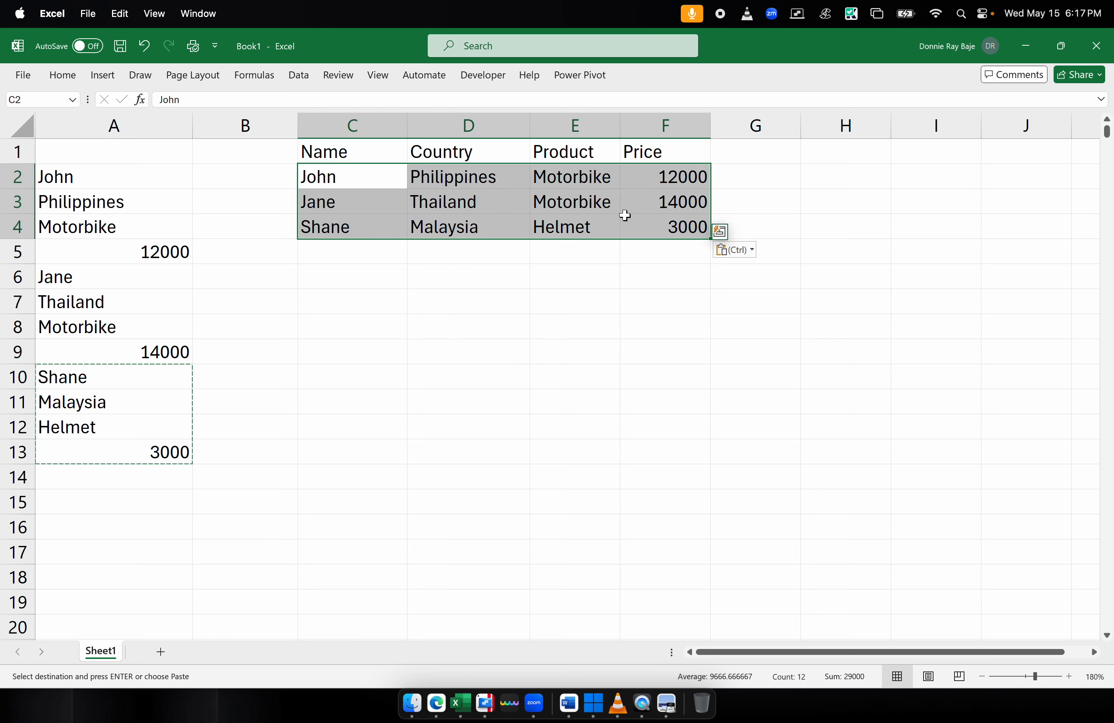
right_click(592, 213)
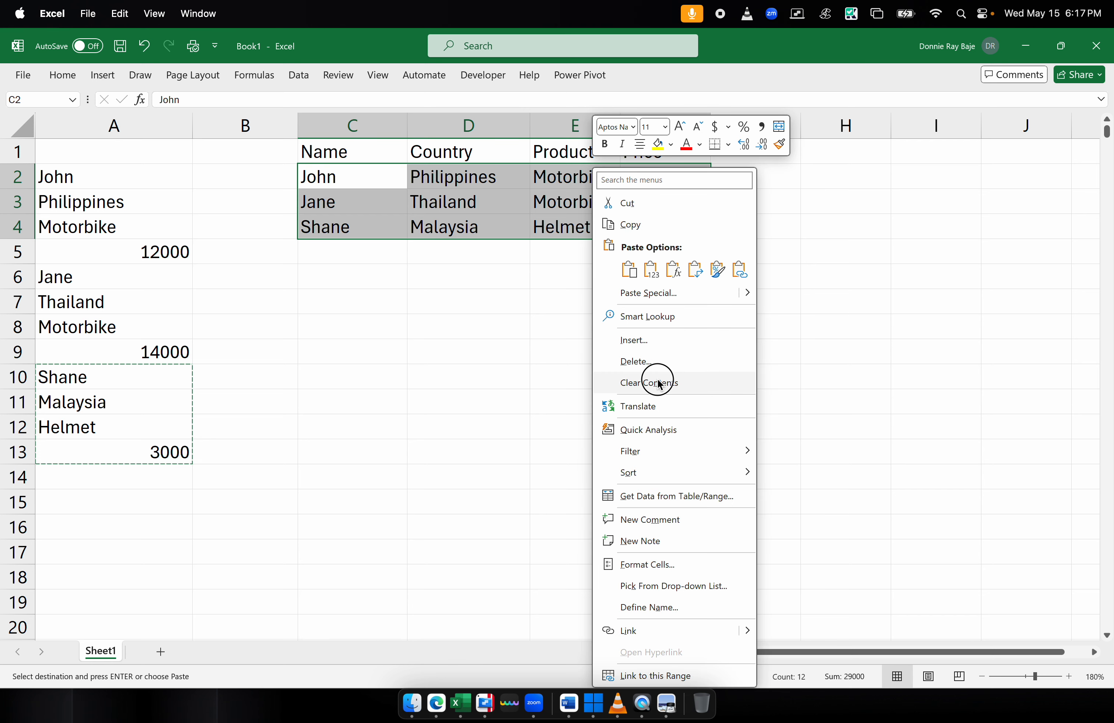
click(658, 384)
click(137, 182)
drag(137, 182, 129, 446)
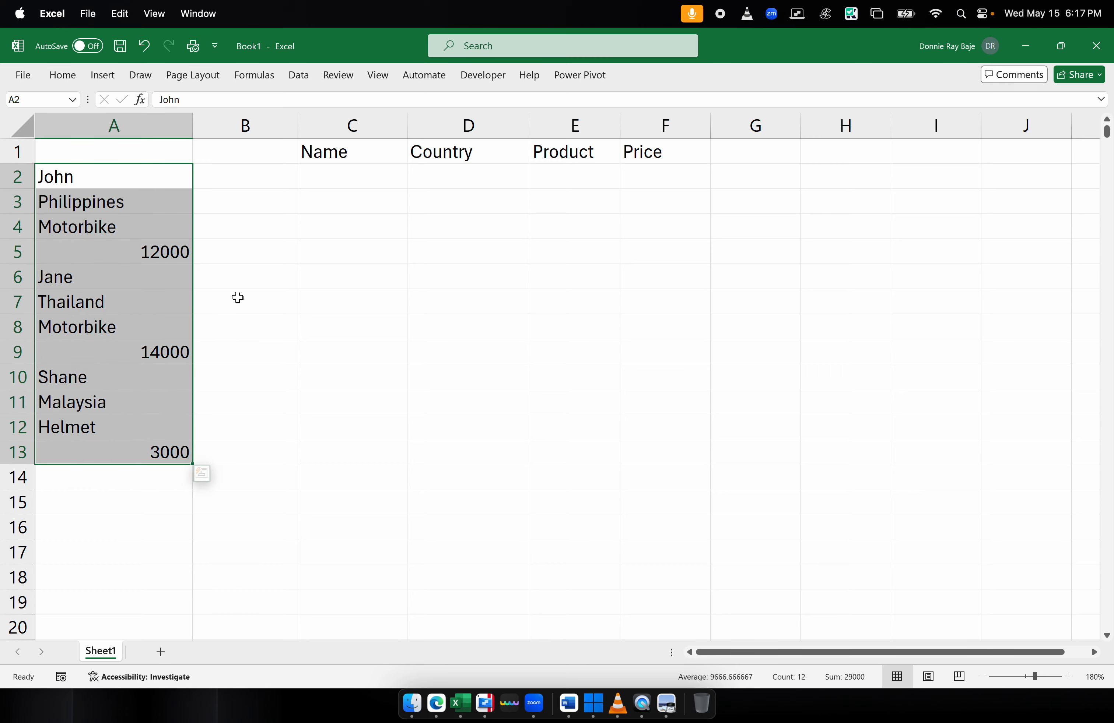
Step: Enter the formula =WRAPROWS(A2:A13,3) in cell C2 to wrap the column A list into rows
click(320, 183)
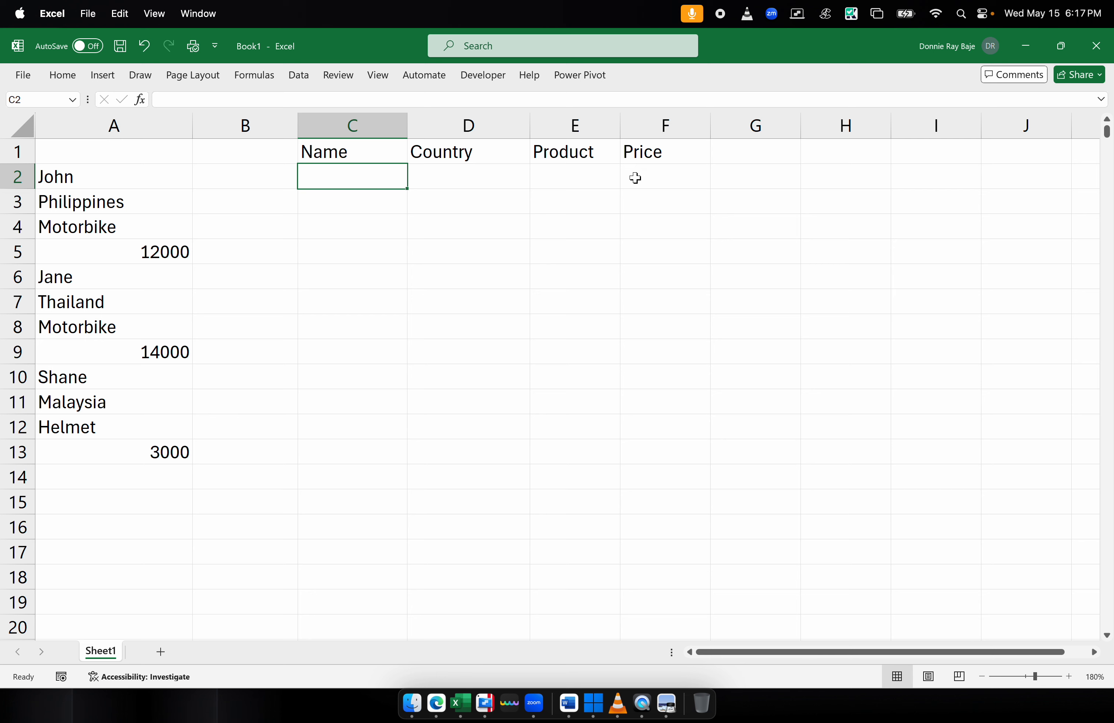
text(=)
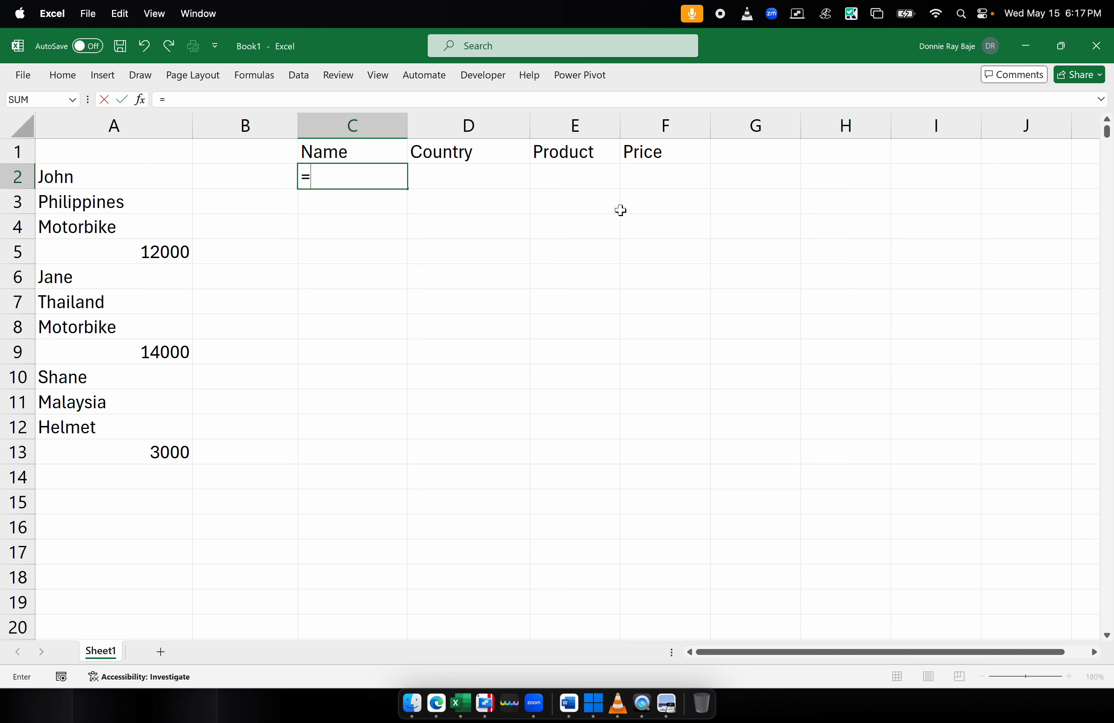
text(WRP)
key(BackSpace)
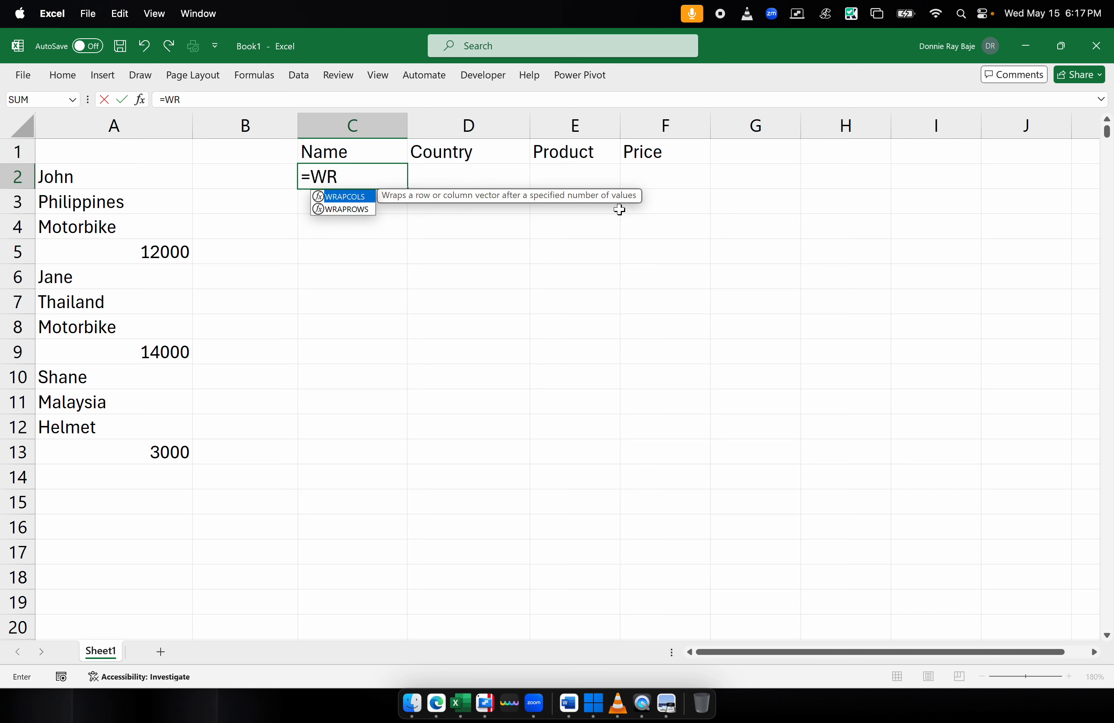
text(APROWS)
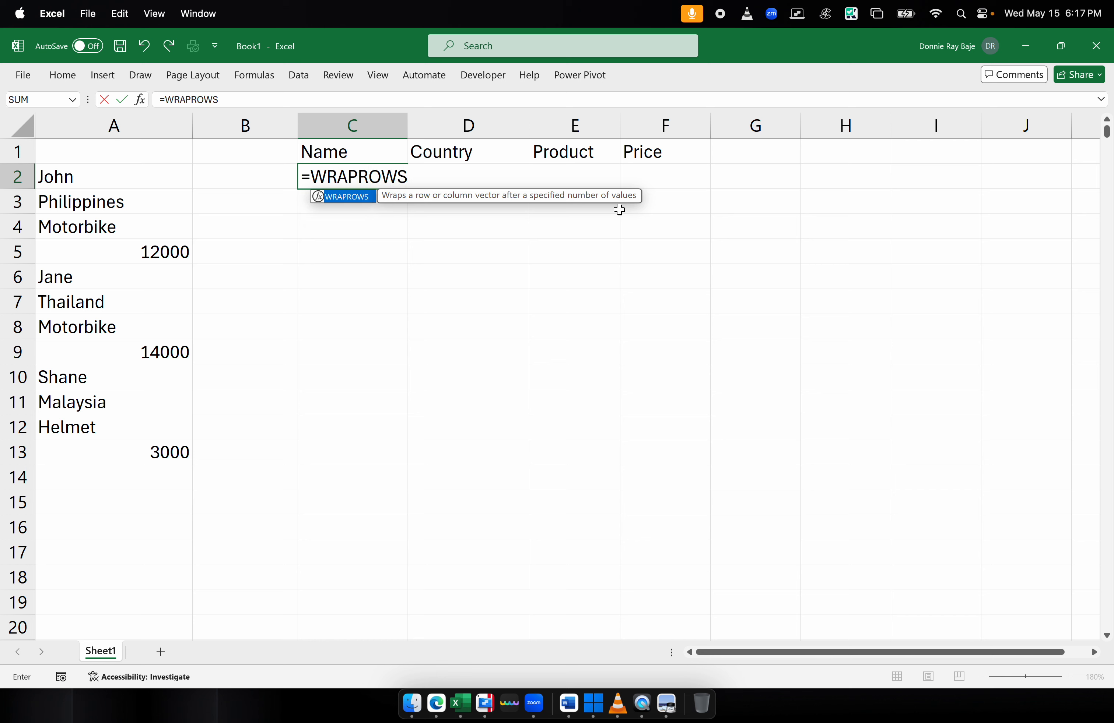
text(()
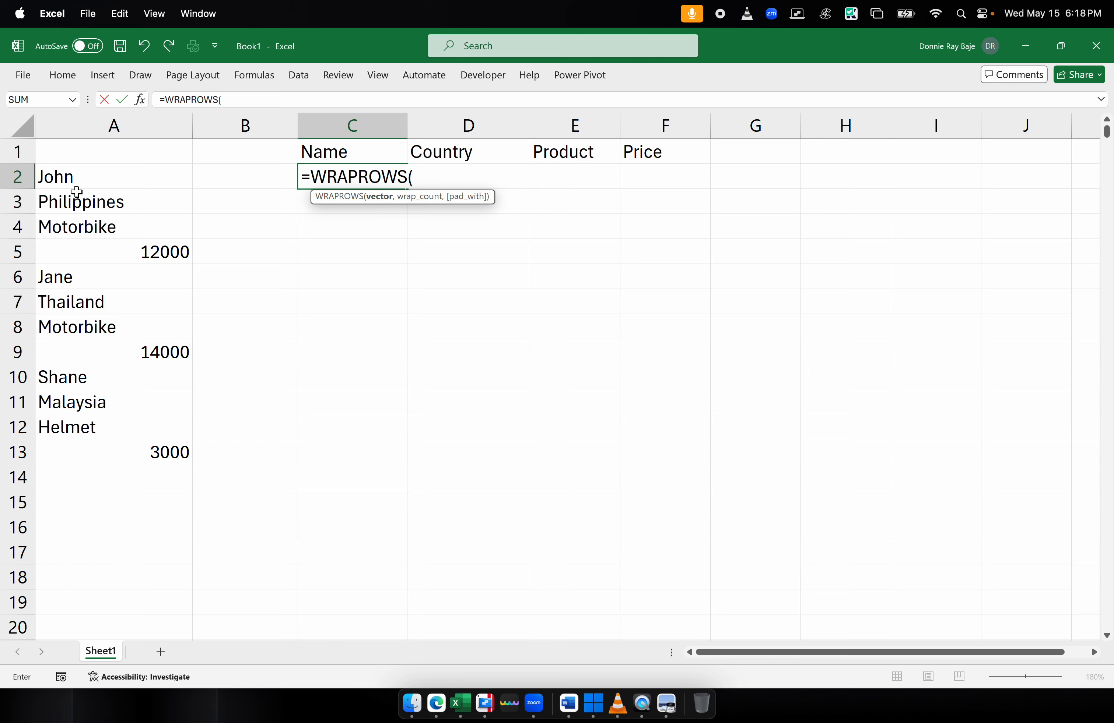
drag(97, 182, 93, 446)
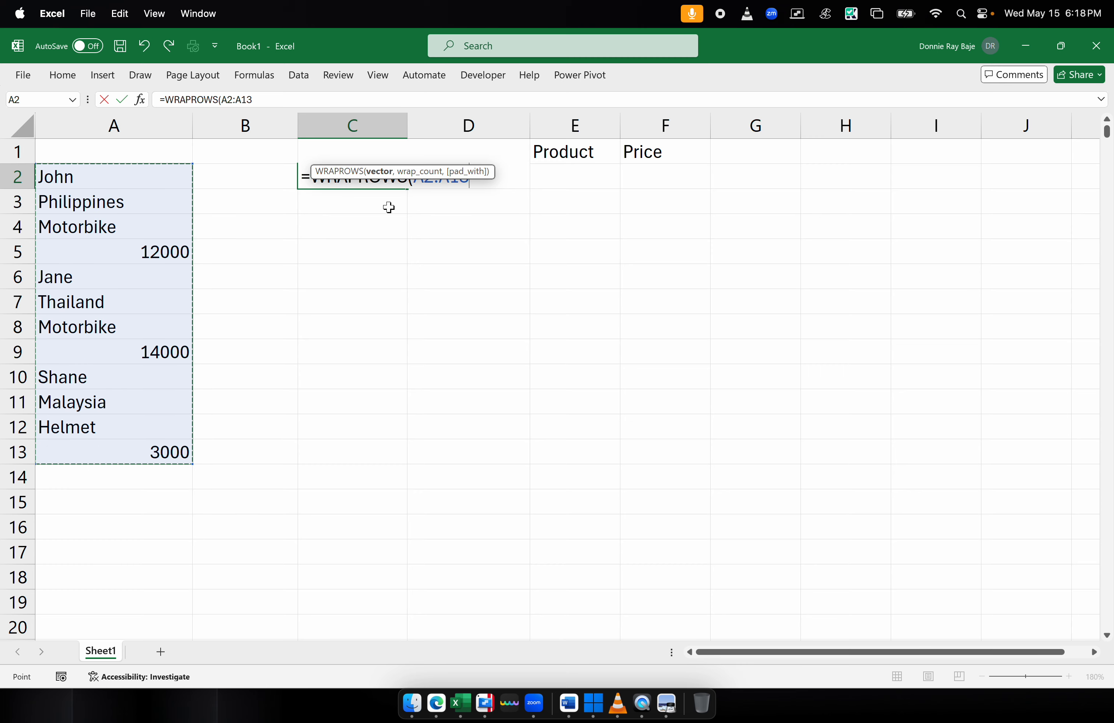
drag(487, 175, 490, 268)
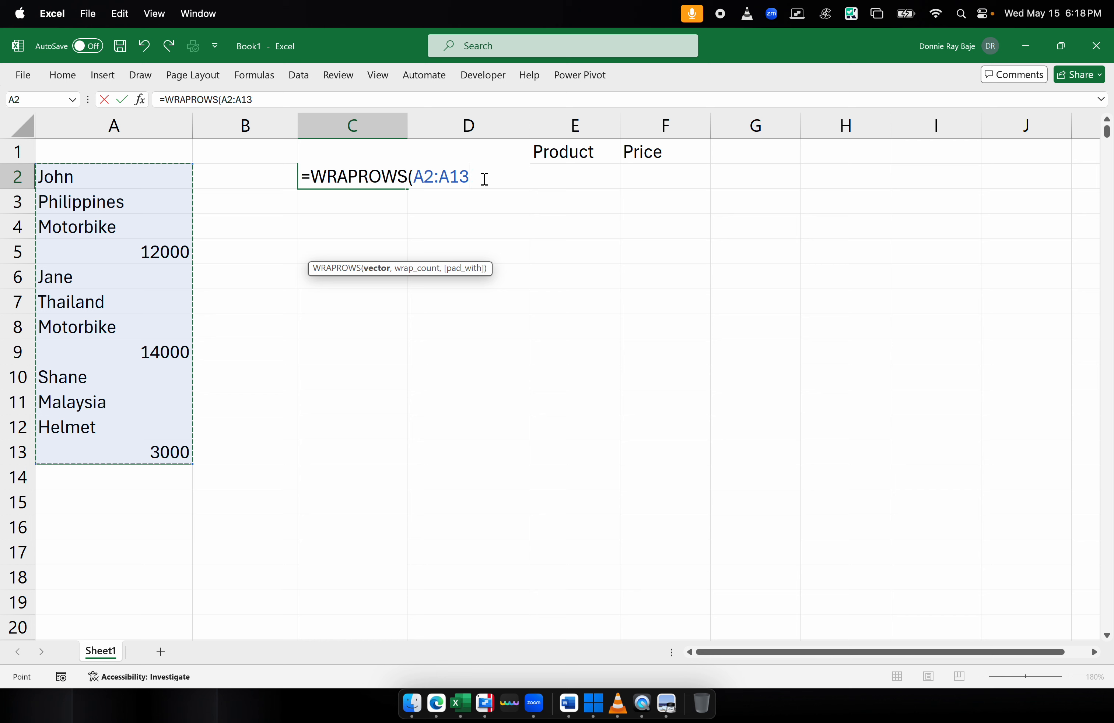
text(,3)
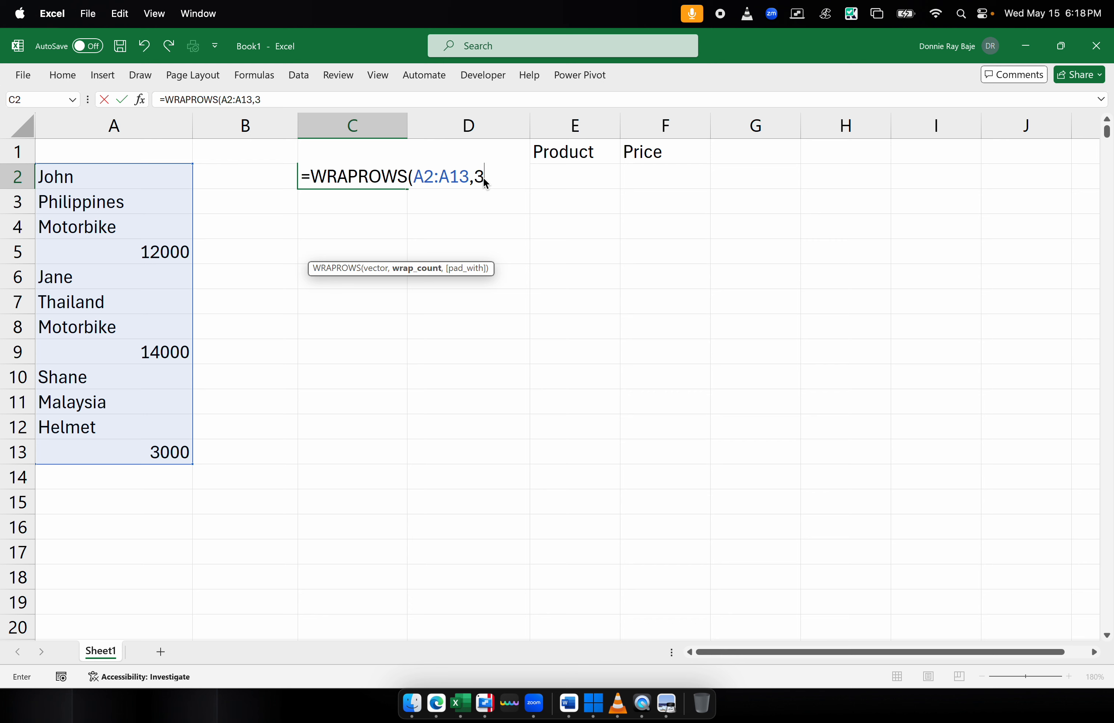
text())
key(Return)
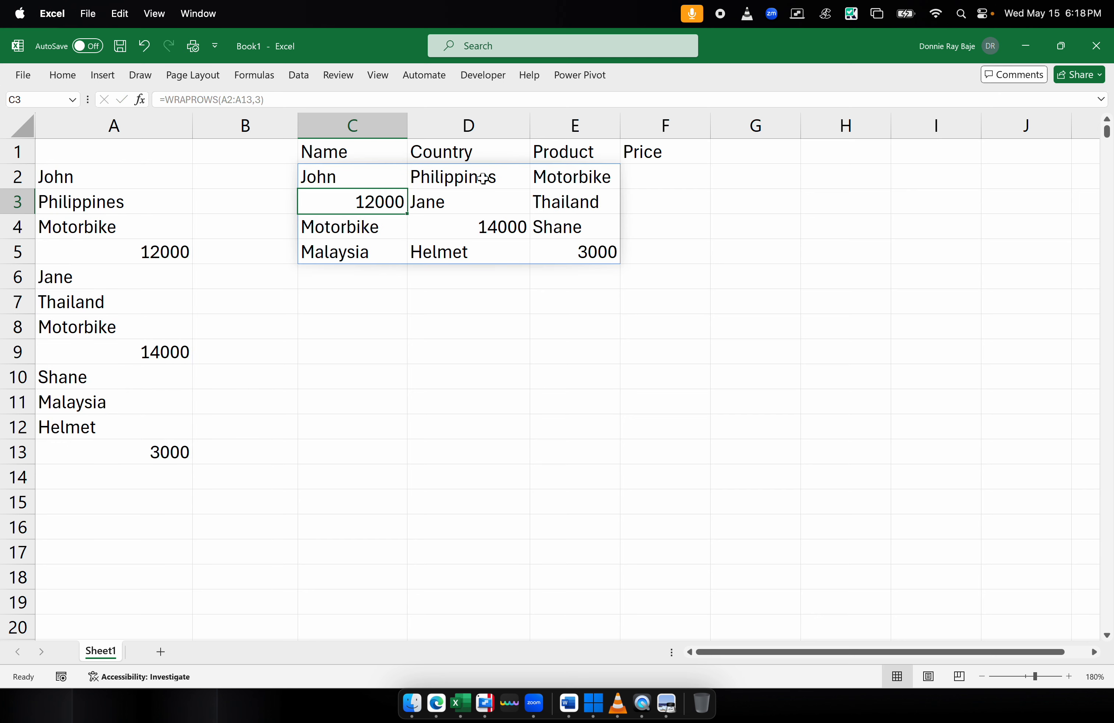
Step: Change the wrap count of the WRAPROWS formula in C2 to 5
drag(368, 177, 373, 226)
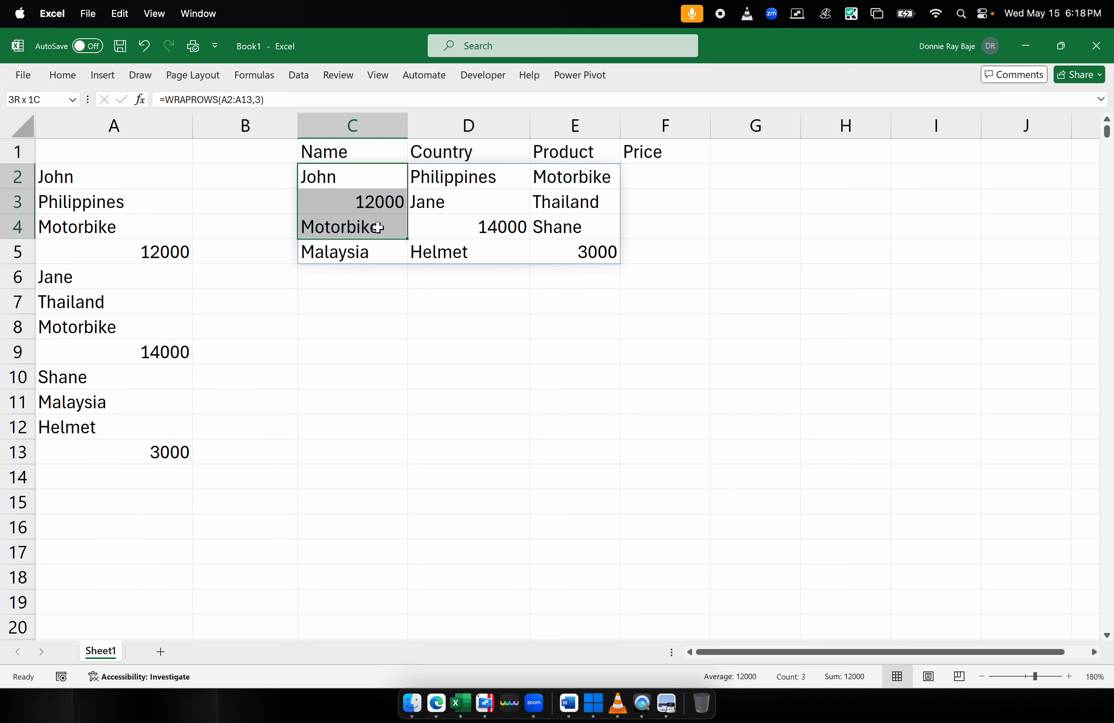
click(358, 171)
drag(375, 171, 544, 177)
drag(365, 201, 550, 201)
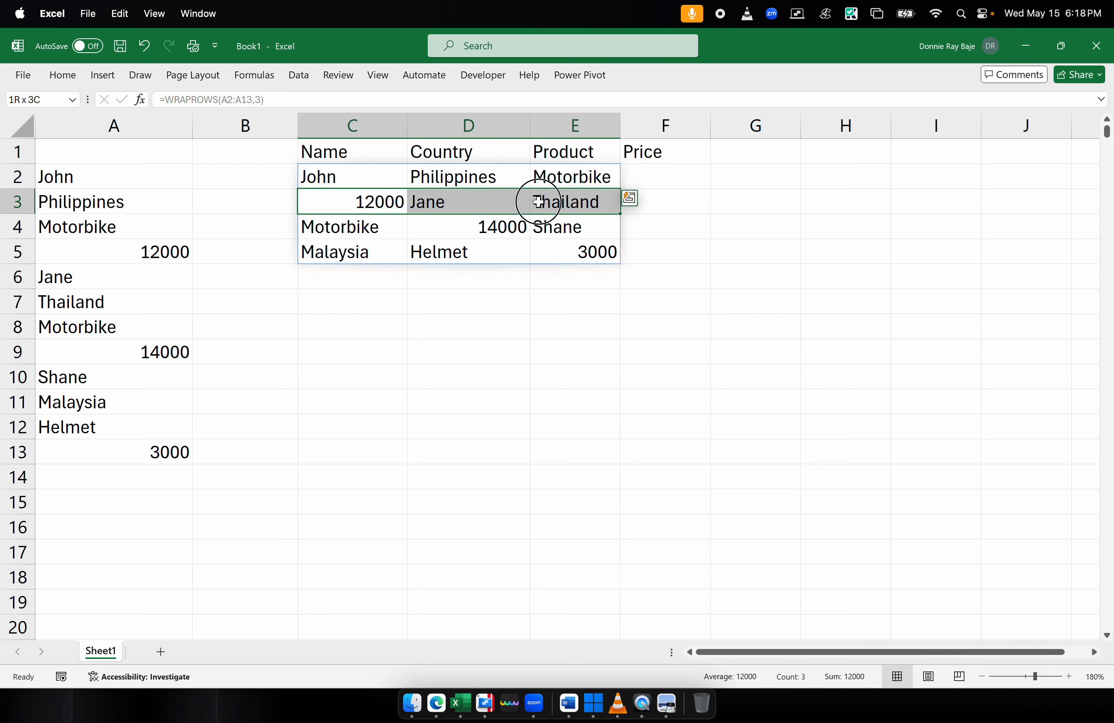
double_click(385, 174)
double_click(488, 177)
text(5)
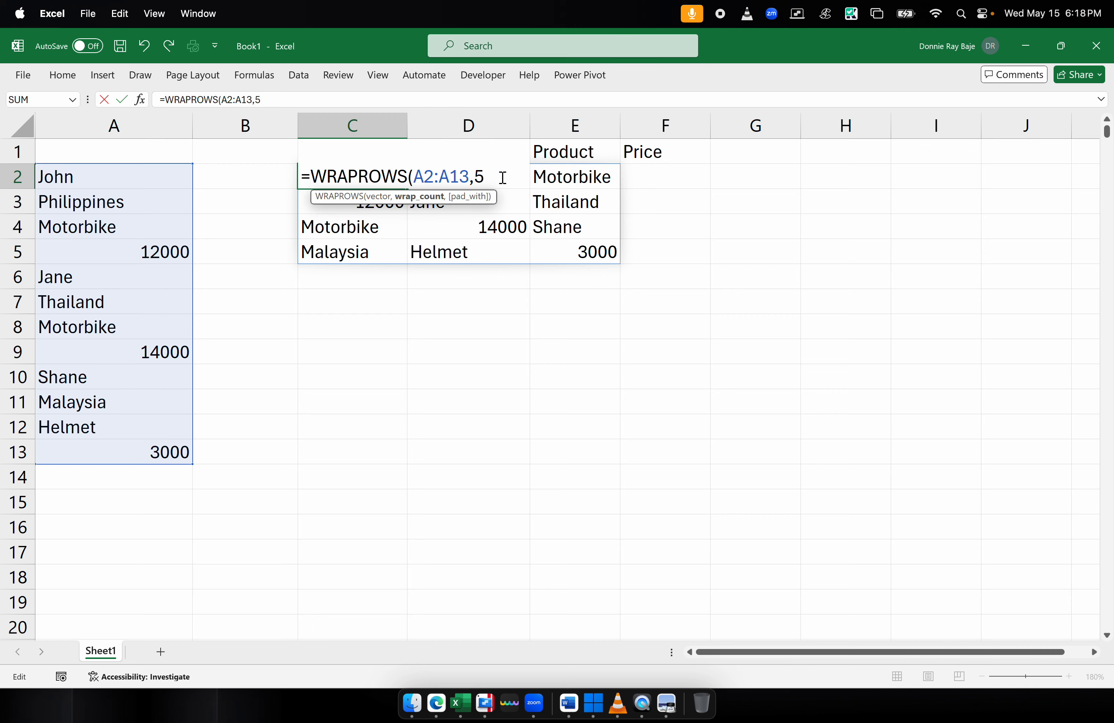
key(Return)
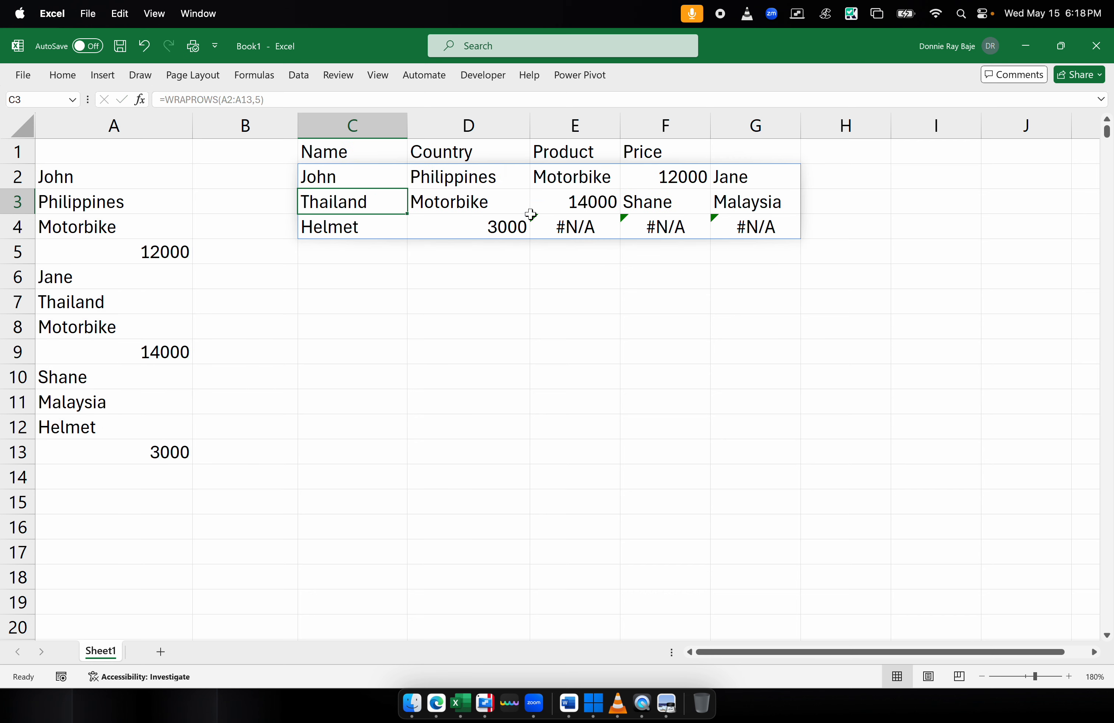
Step: Set the wrap count of the WRAPROWS formula in C2 to 4, giving =WRAPROWS(A2:A13,4)
drag(557, 227, 723, 229)
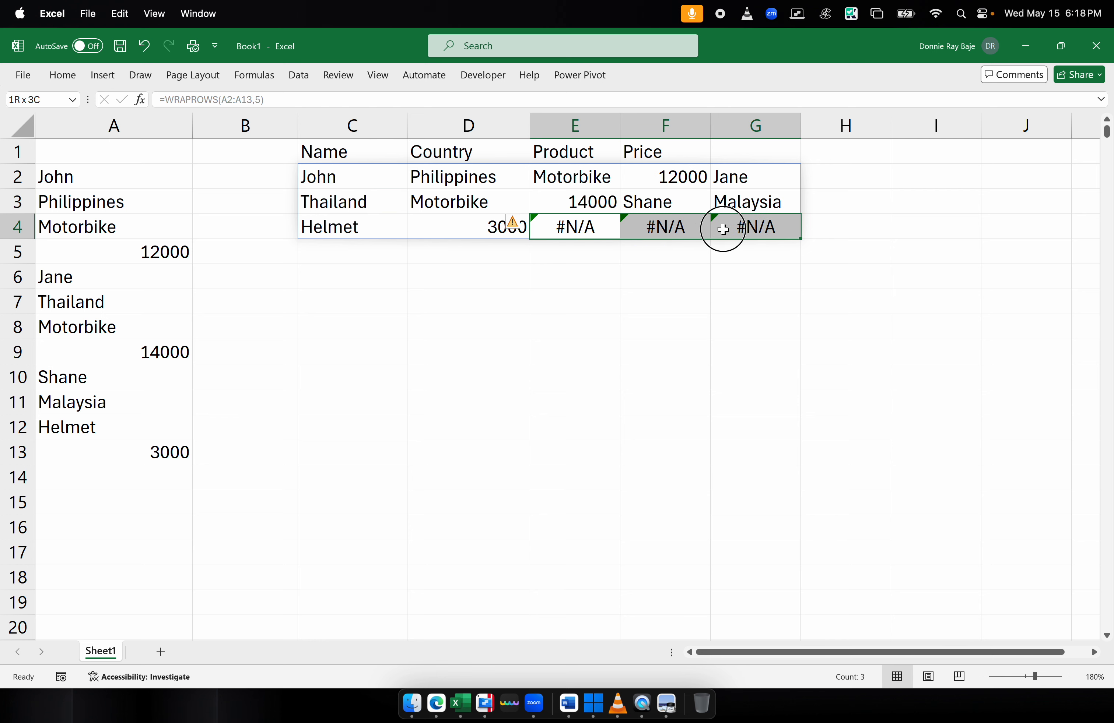
click(387, 182)
double_click(386, 181)
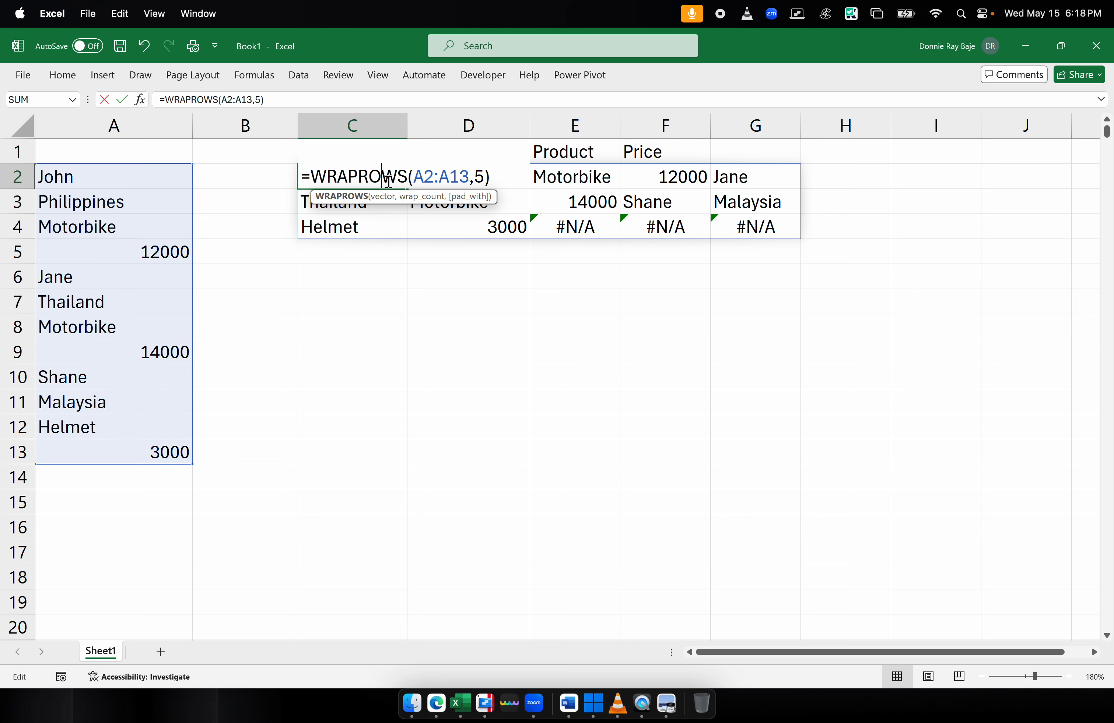
drag(473, 175, 499, 174)
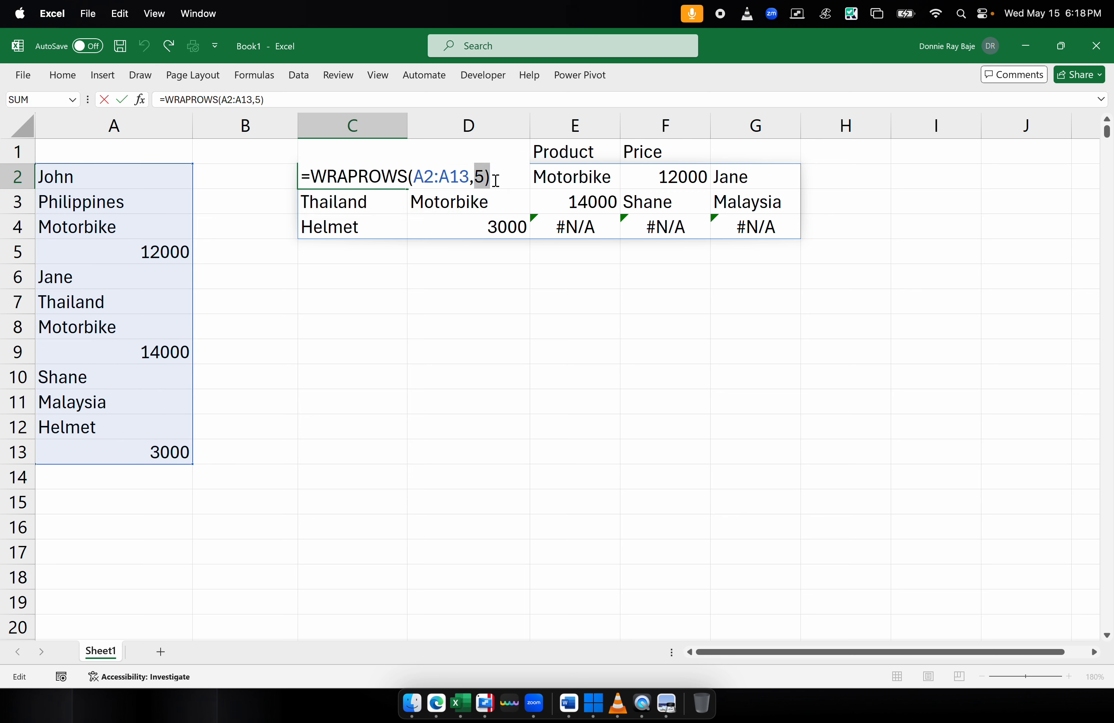
text(4))
key(Return)
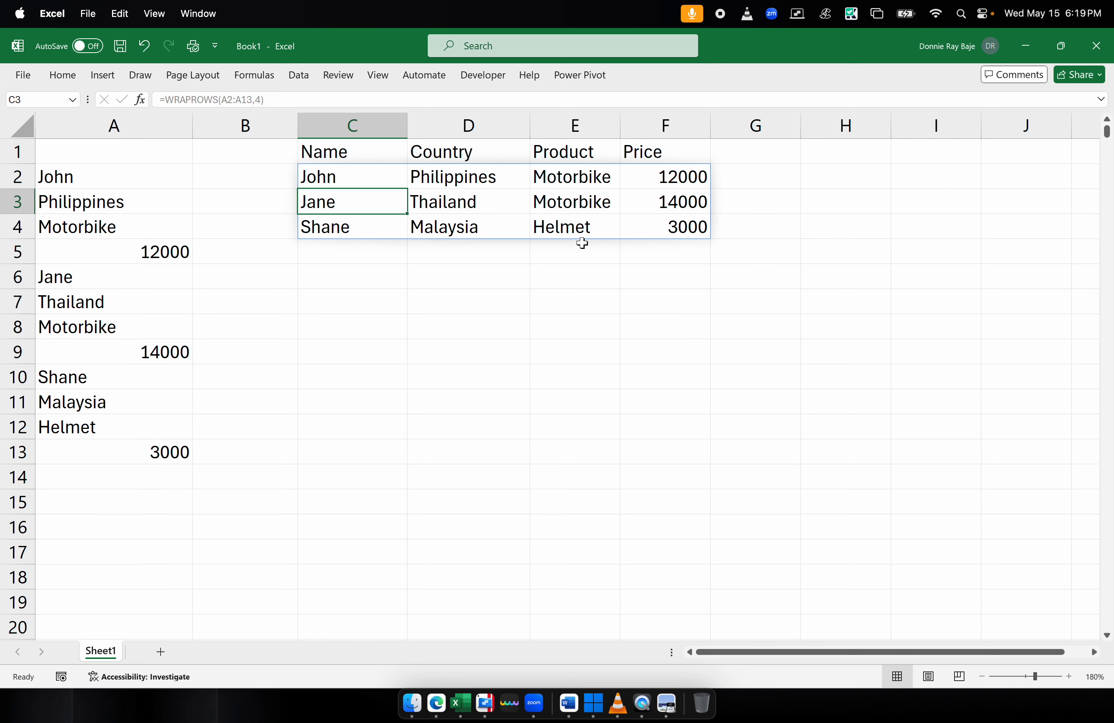
click(545, 285)
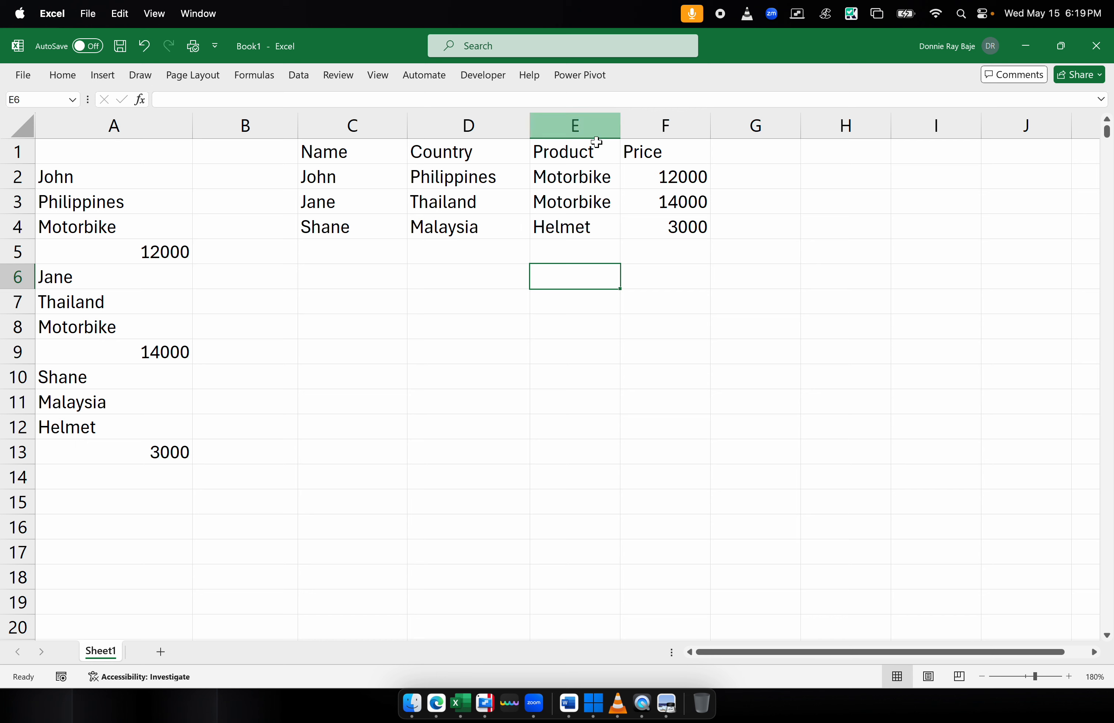
click(595, 175)
click(804, 182)
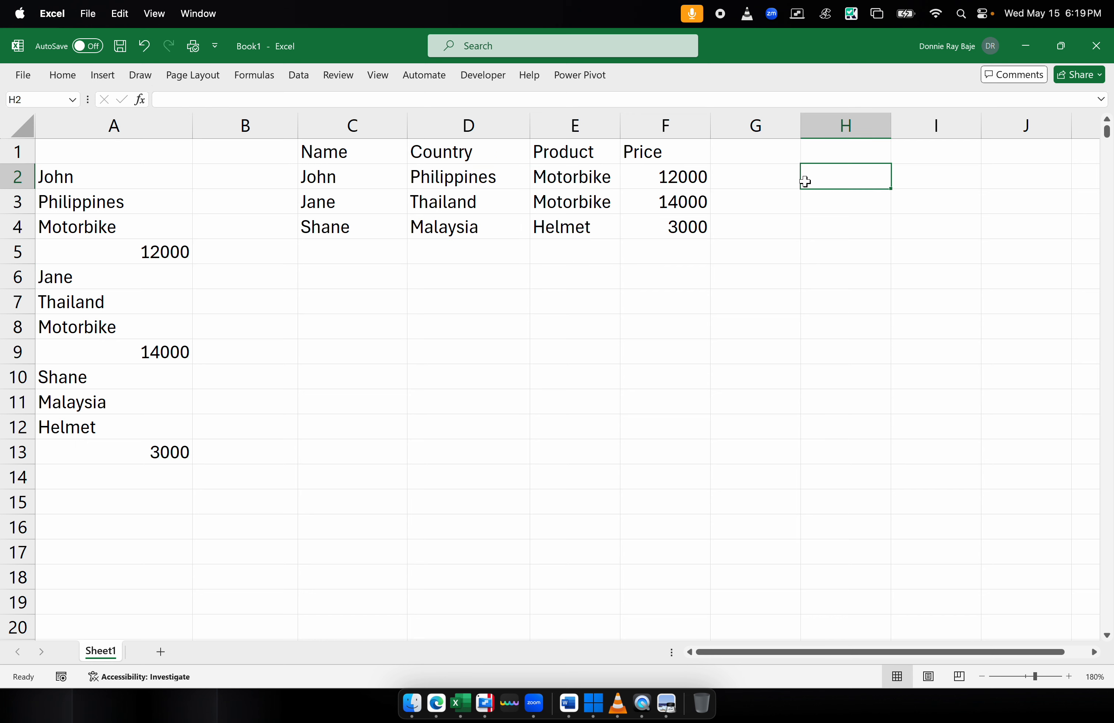
drag(376, 153, 623, 223)
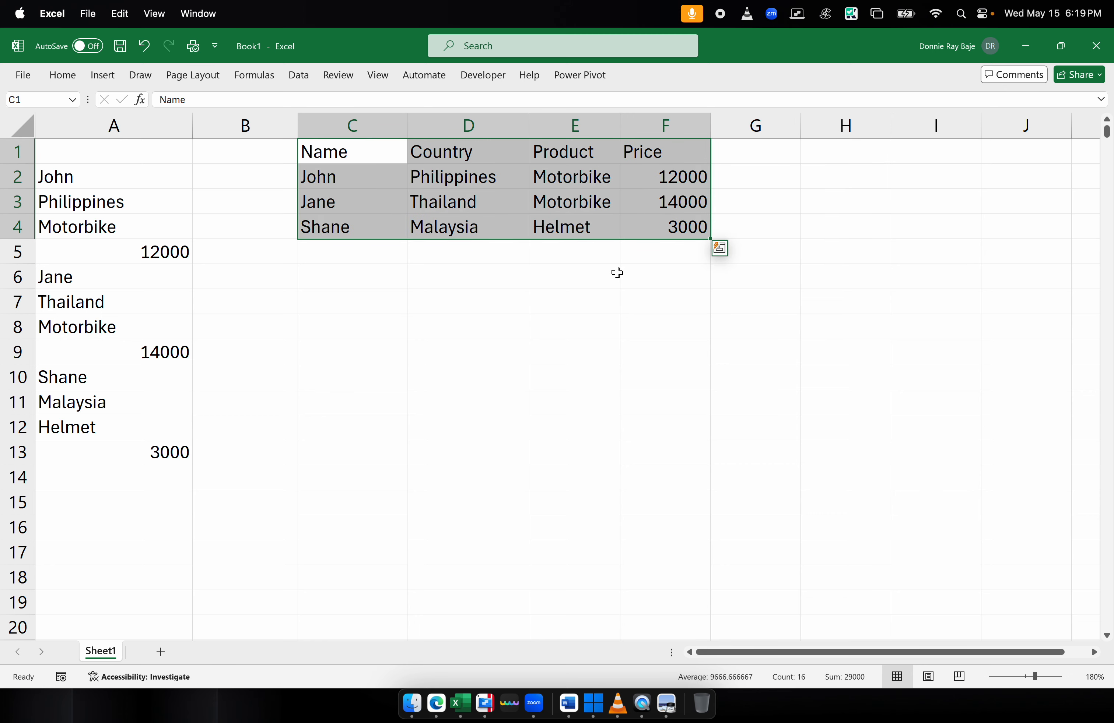
click(617, 276)
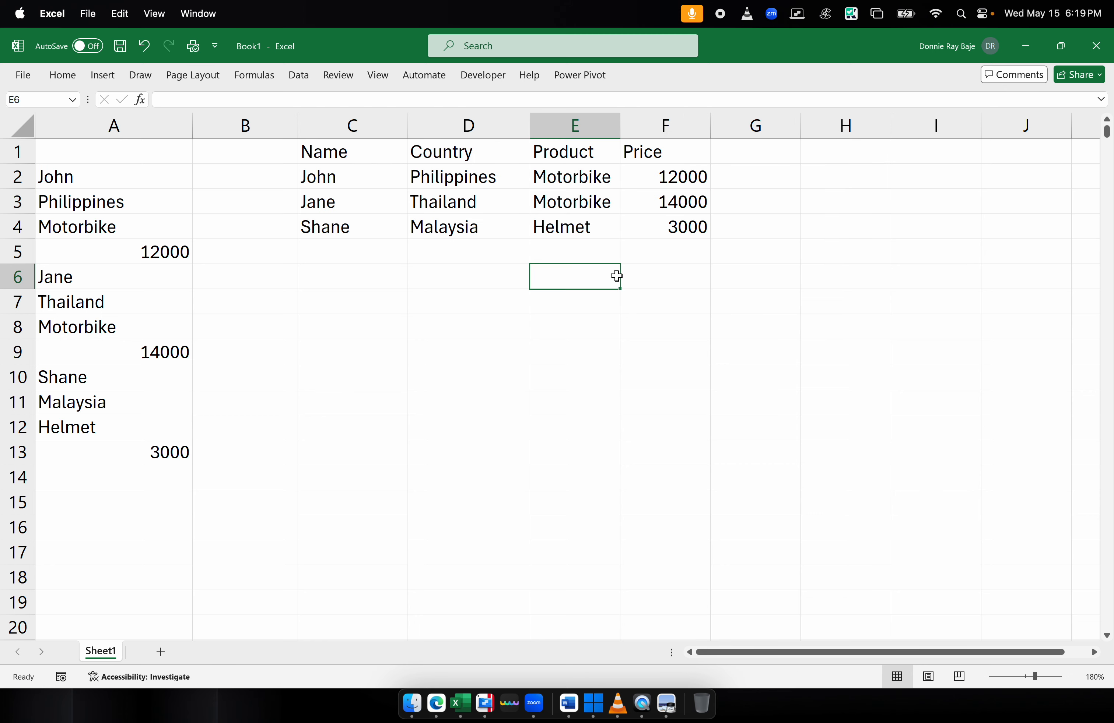
Step: Insert one blank row above row 6, between the first and second records of the column A list
click(323, 184)
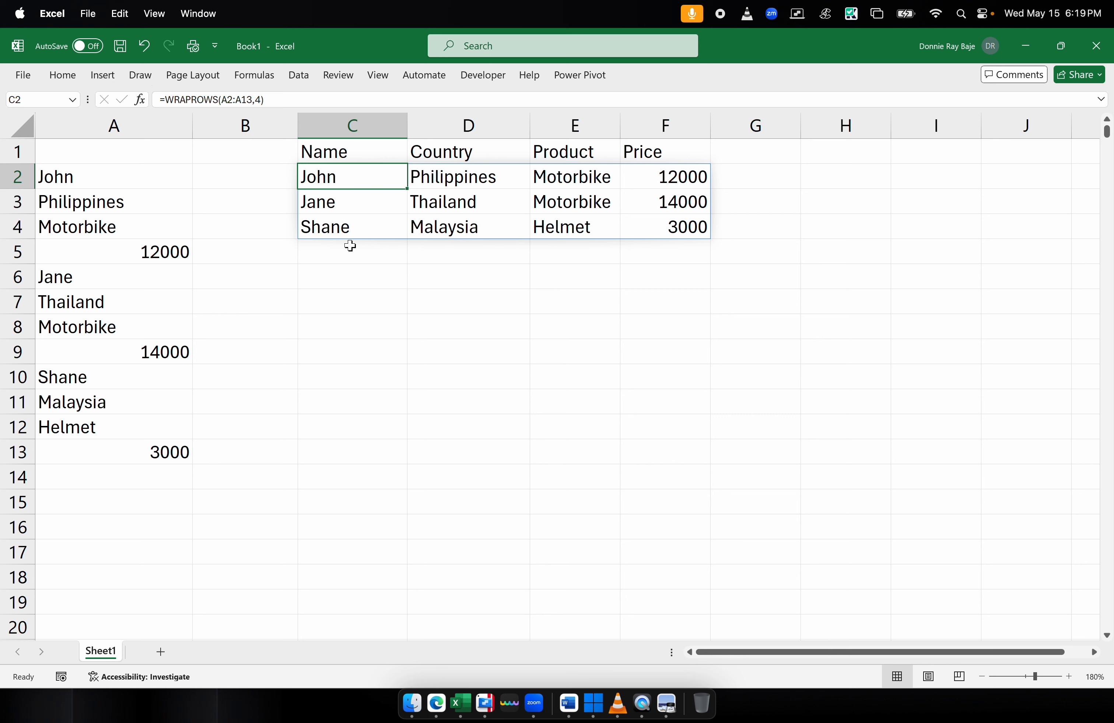
drag(109, 282, 113, 350)
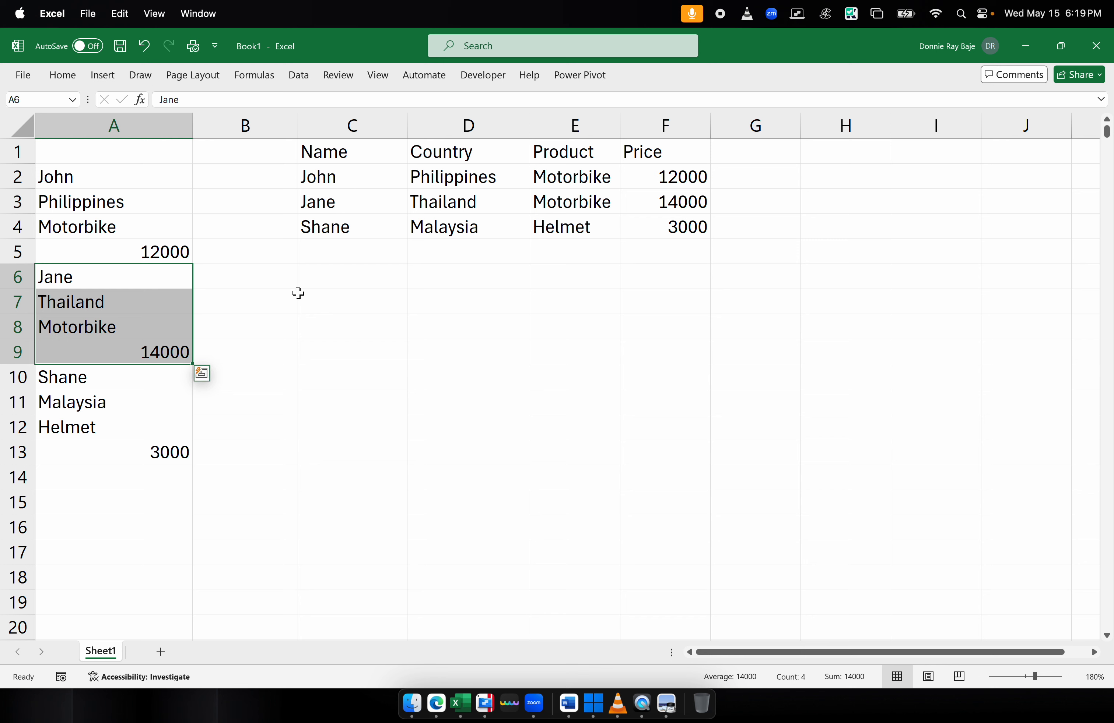
right_click(18, 277)
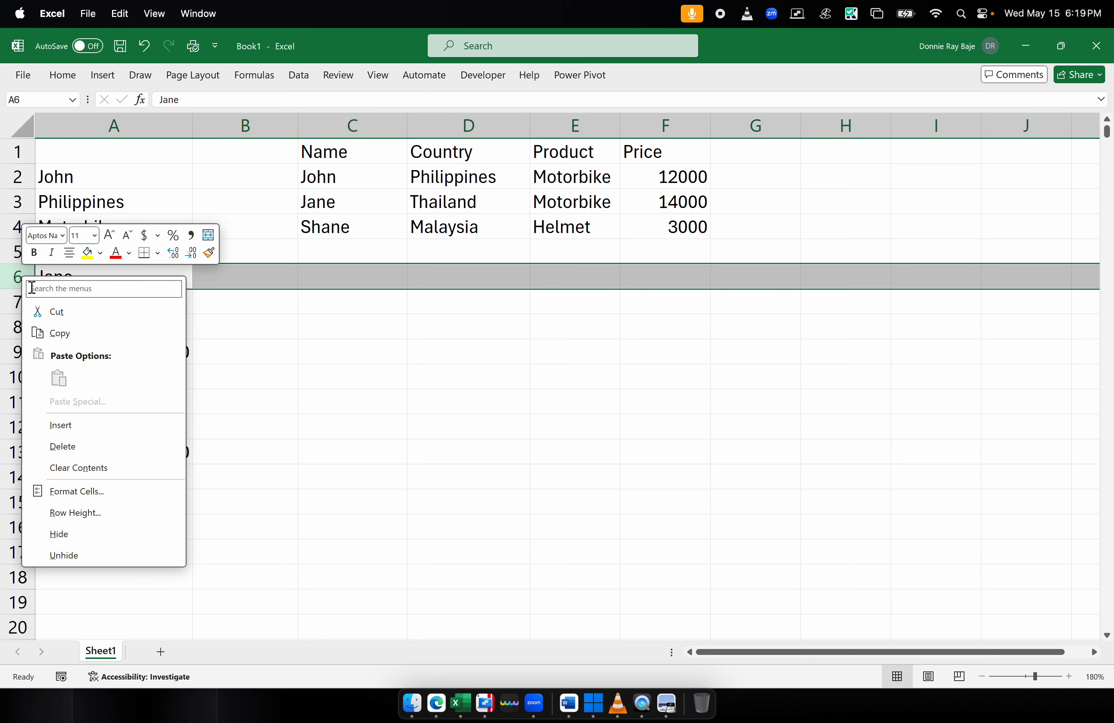
click(68, 426)
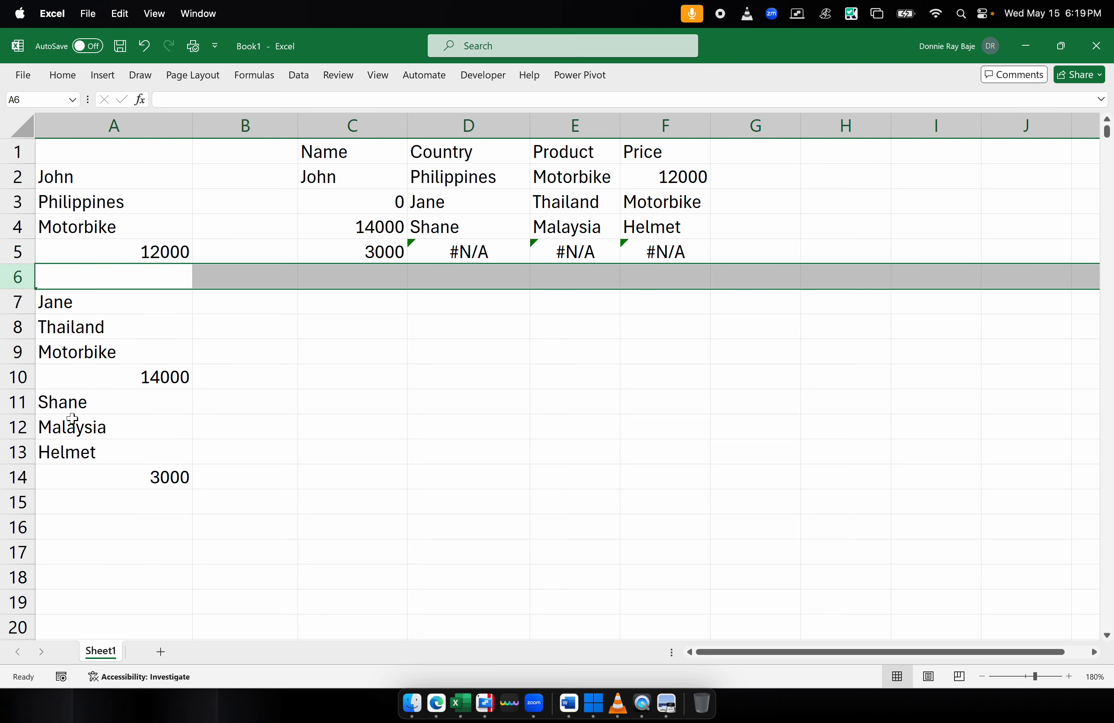
click(378, 180)
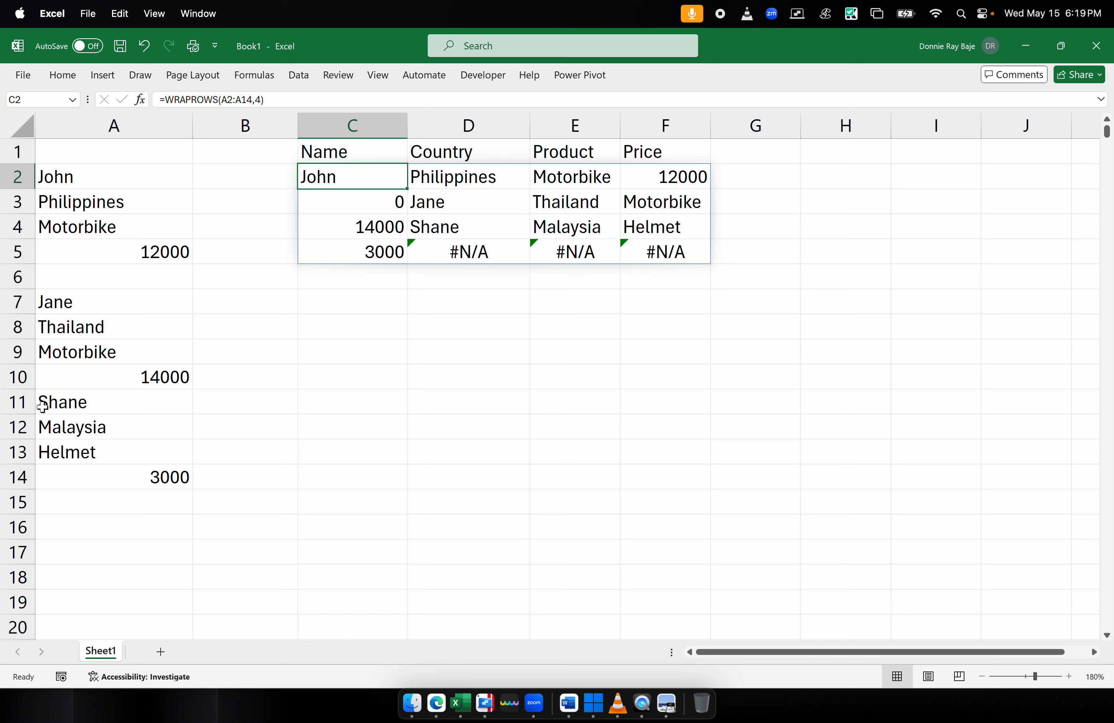
Step: Insert two blank rows above row 11, before the third record of the column A list
drag(25, 403, 18, 427)
right_click(82, 424)
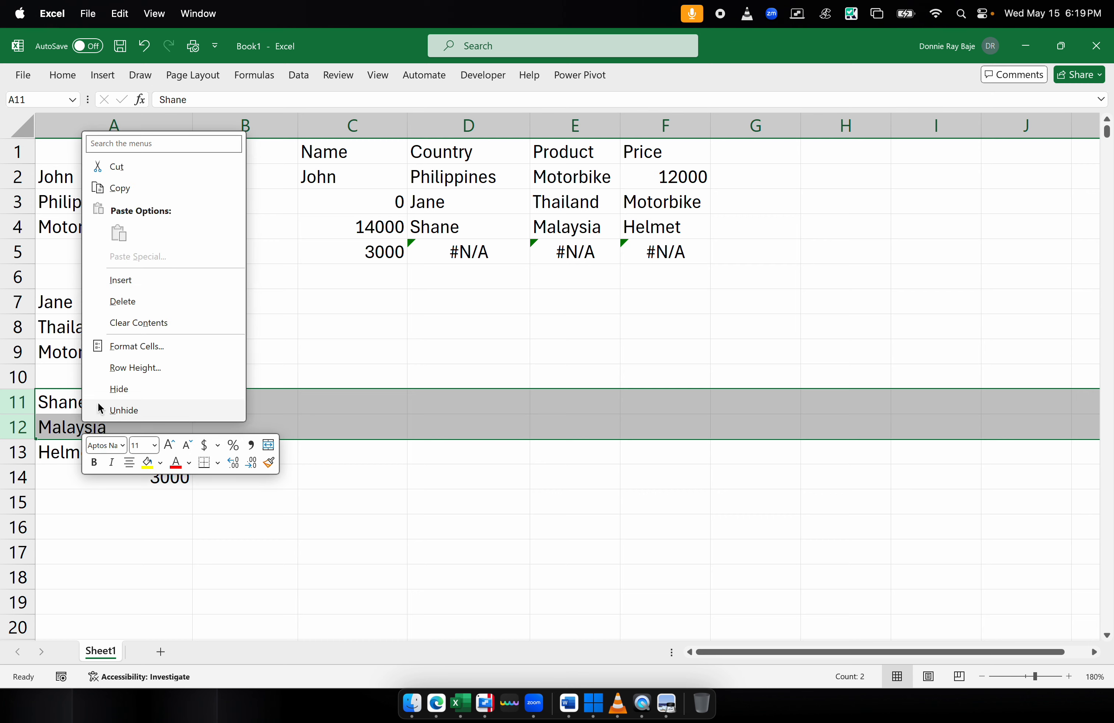
click(121, 289)
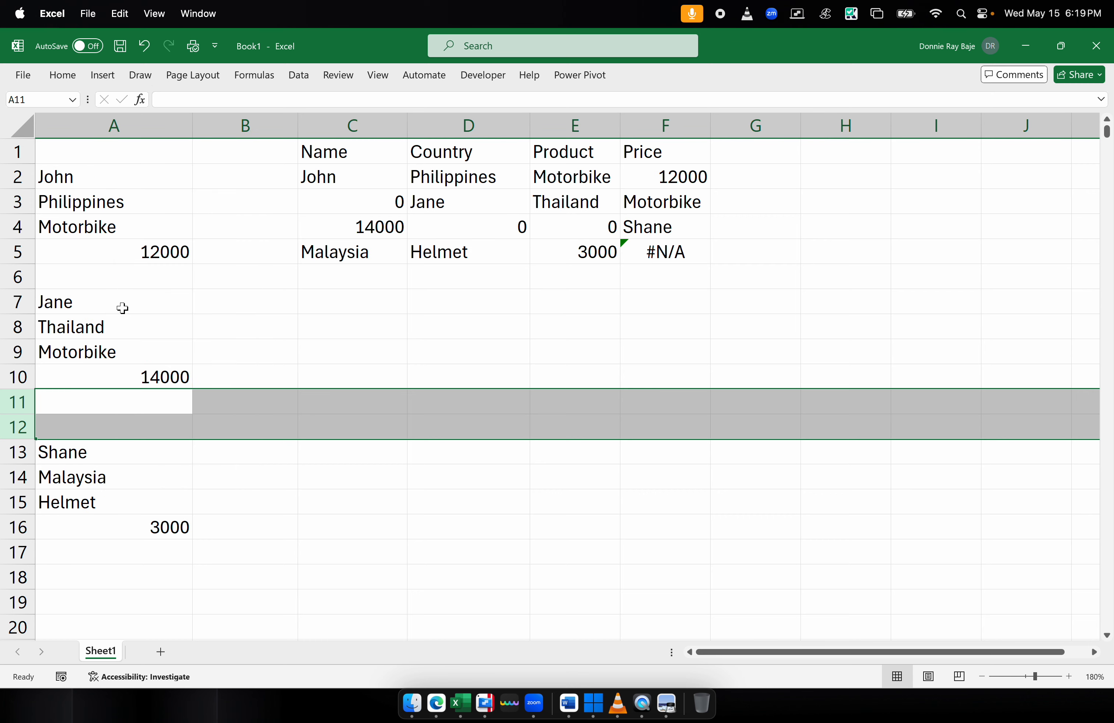
Step: Examine the WRAPROWS formula in C2 against its source range A2:A16 and the blank cells in column A
click(126, 283)
click(350, 181)
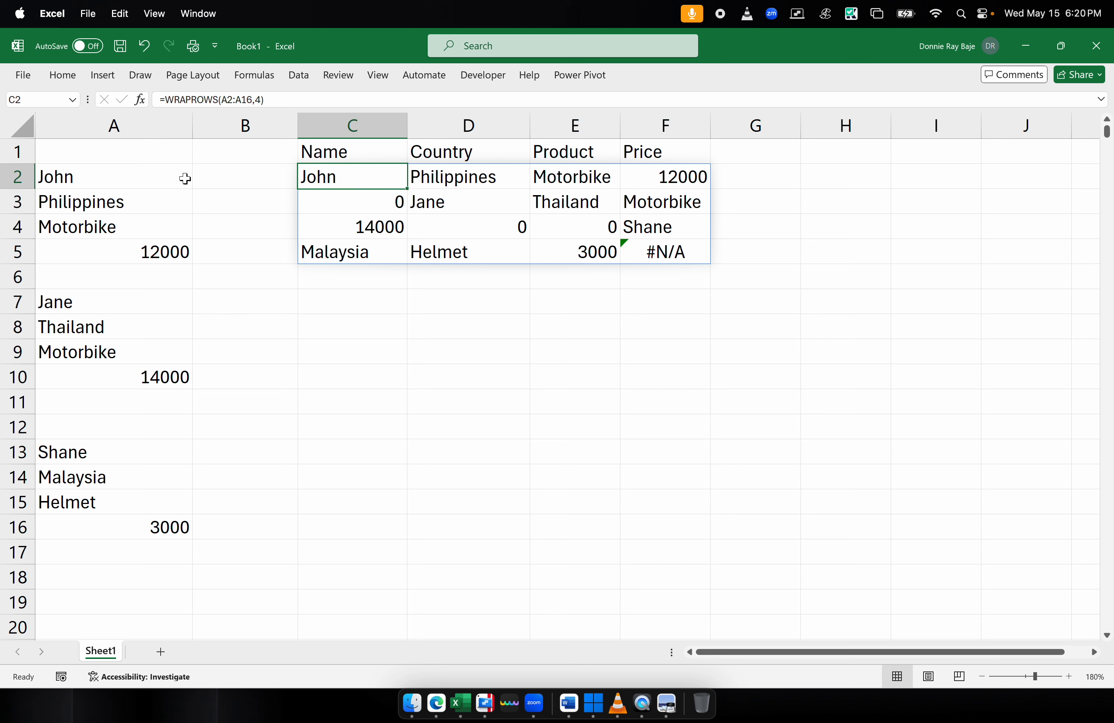
drag(171, 181, 142, 522)
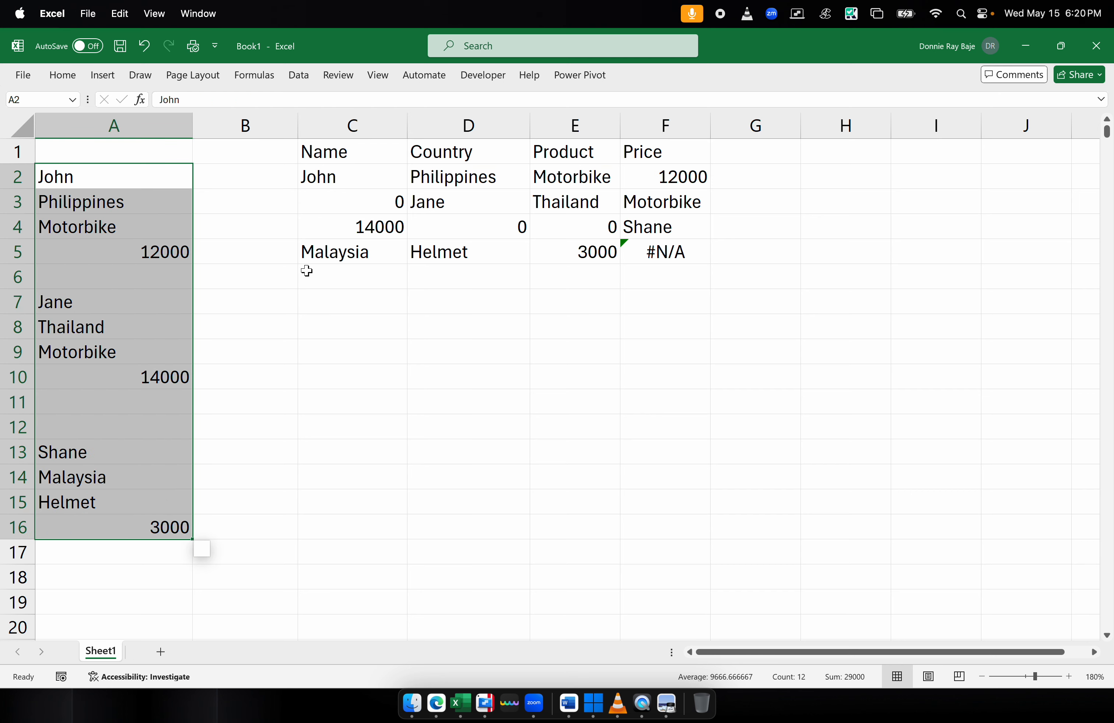
click(381, 169)
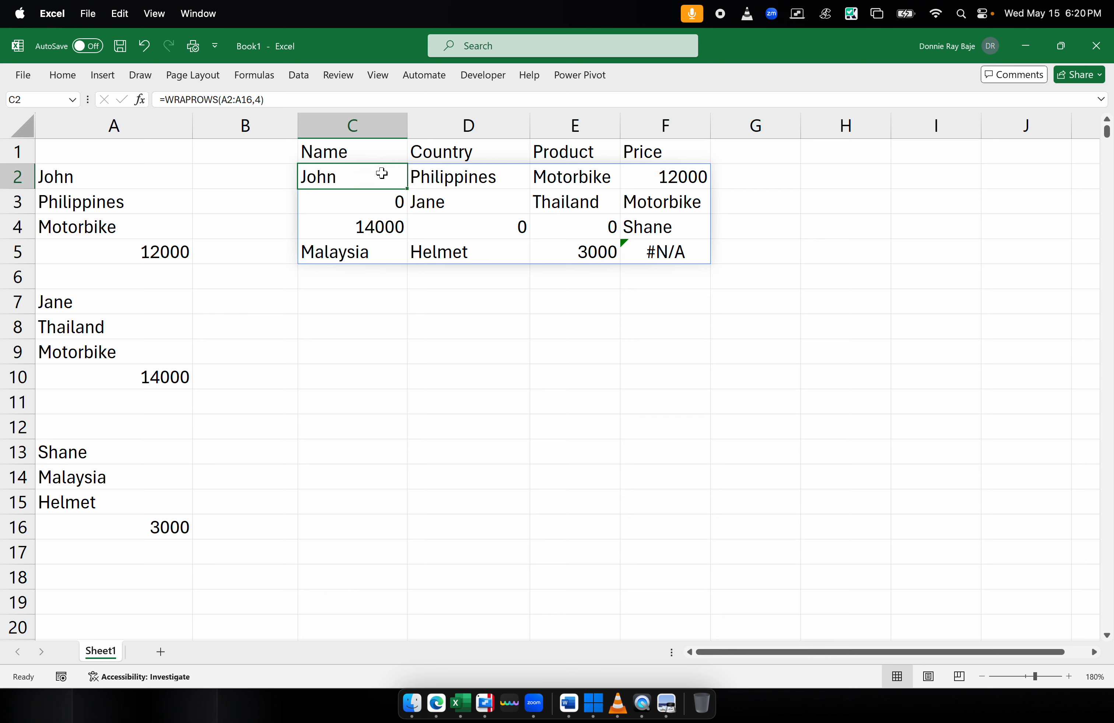
click(159, 127)
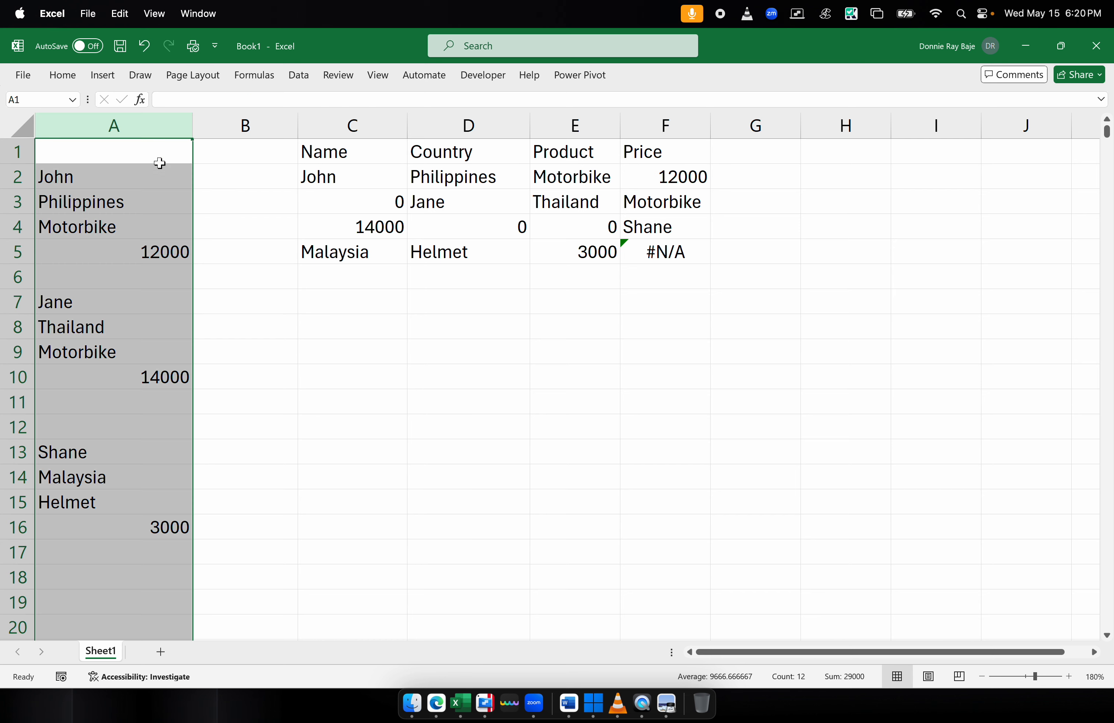
click(140, 276)
drag(128, 412, 129, 423)
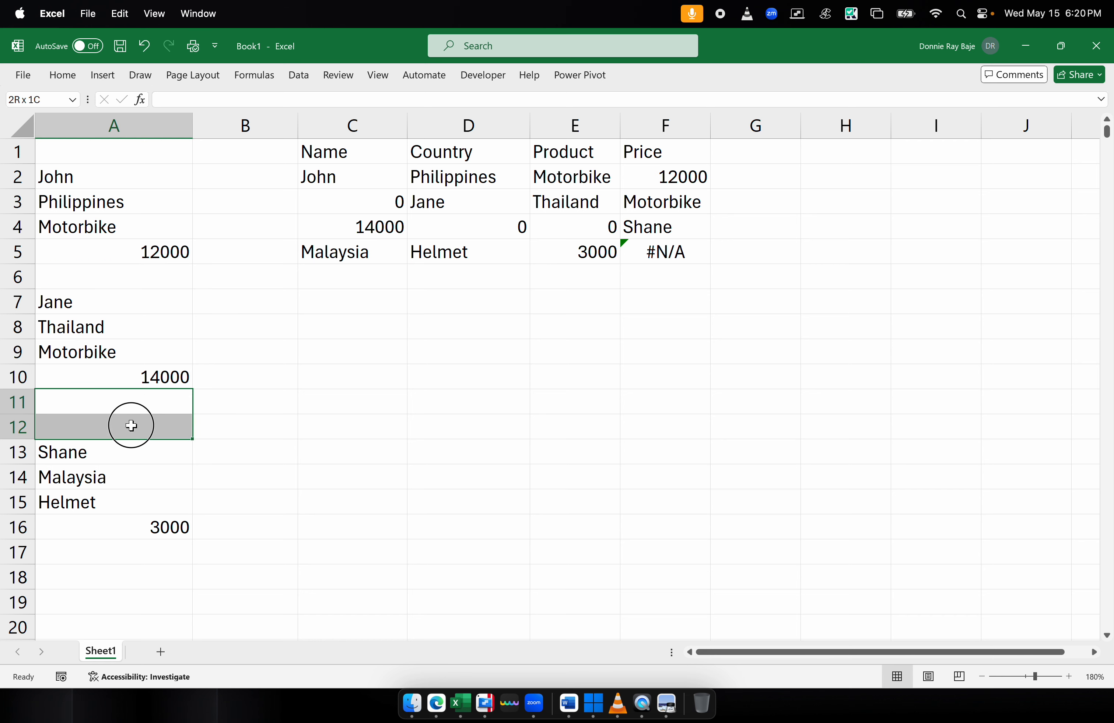
drag(117, 554, 130, 569)
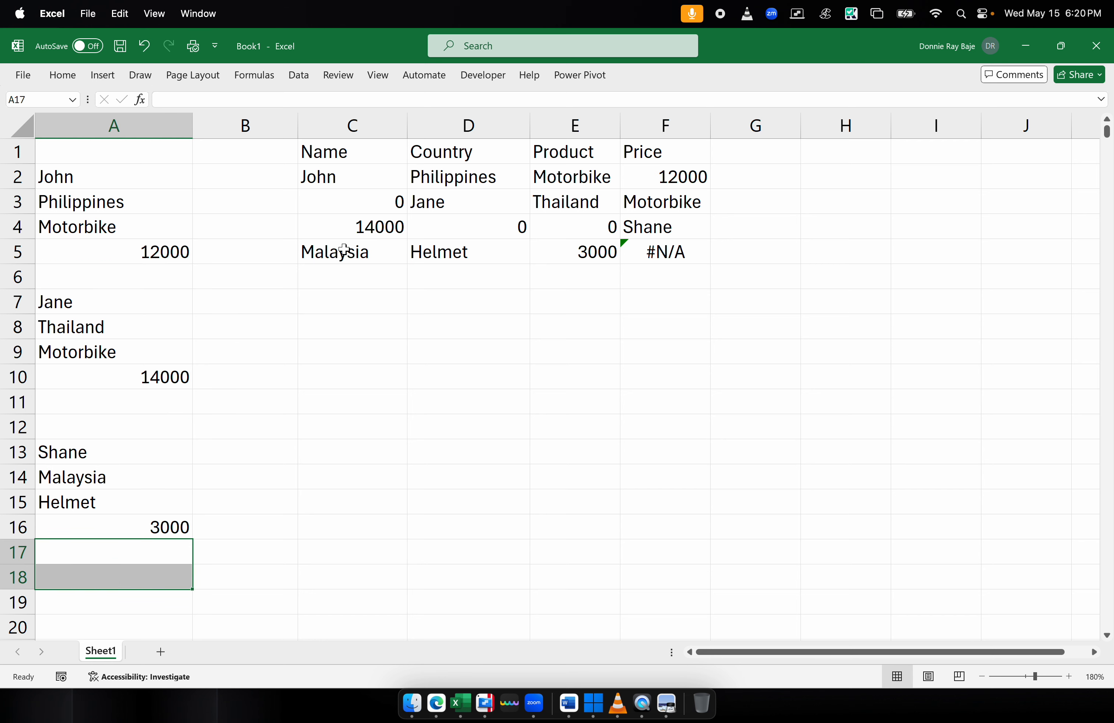
Step: Delete the WRAPROWS formula from cell C2, keeping the headers in row 1
click(348, 183)
double_click(358, 186)
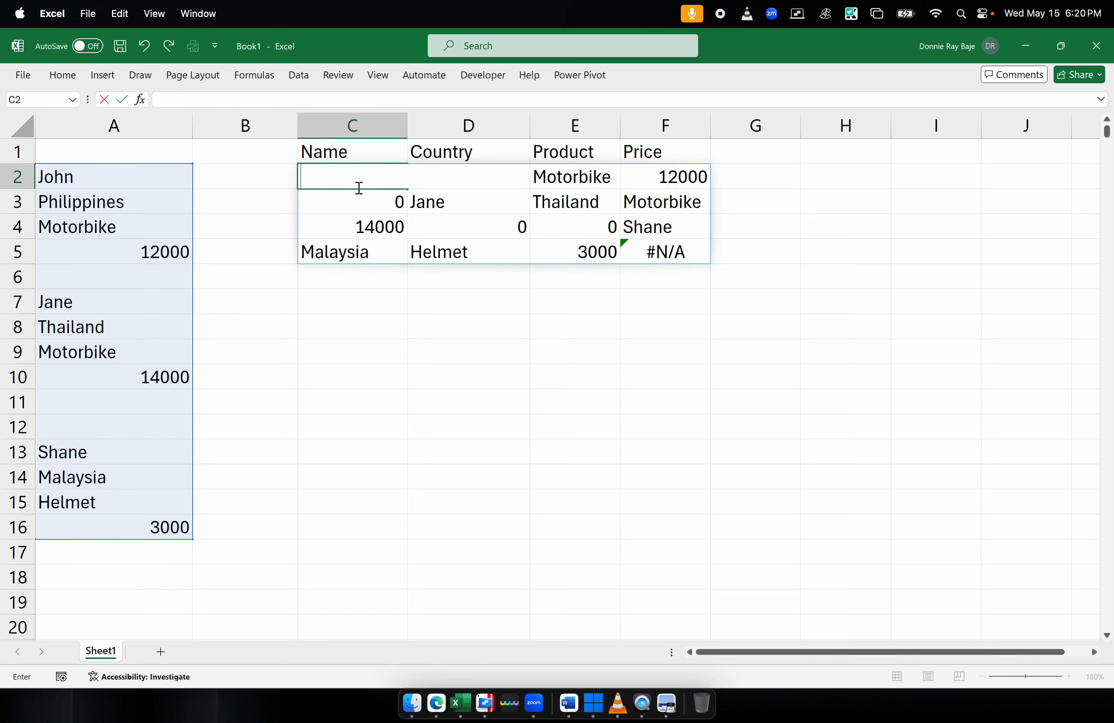
key(Escape)
double_click(360, 179)
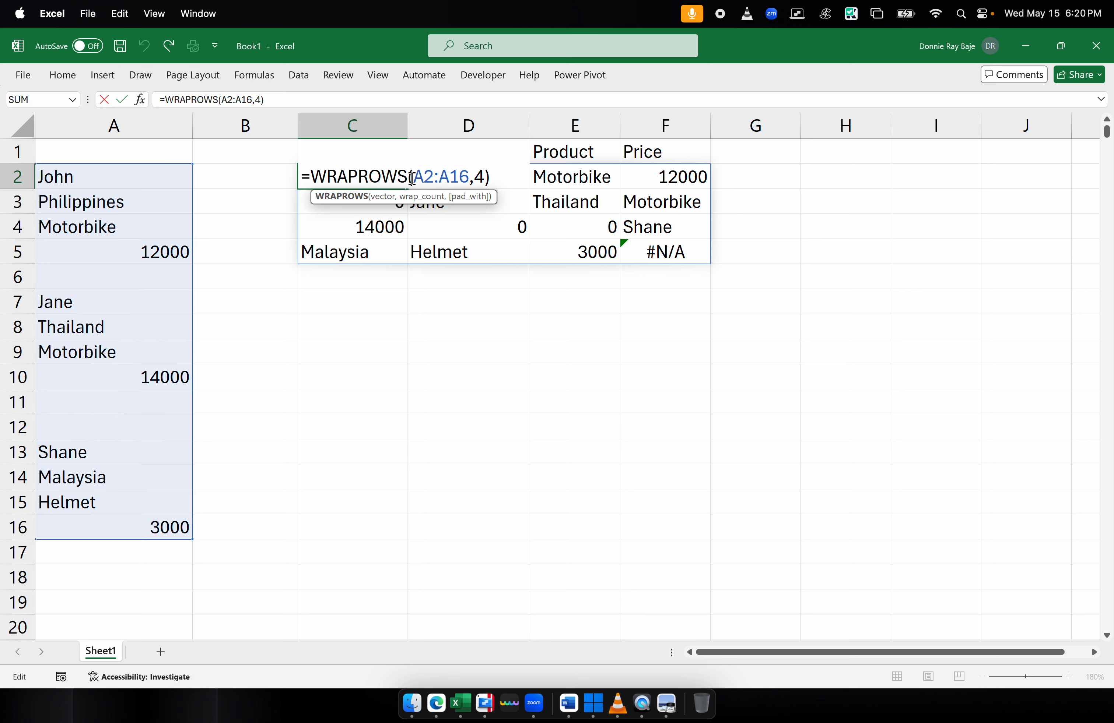
drag(414, 179, 469, 180)
key(Escape)
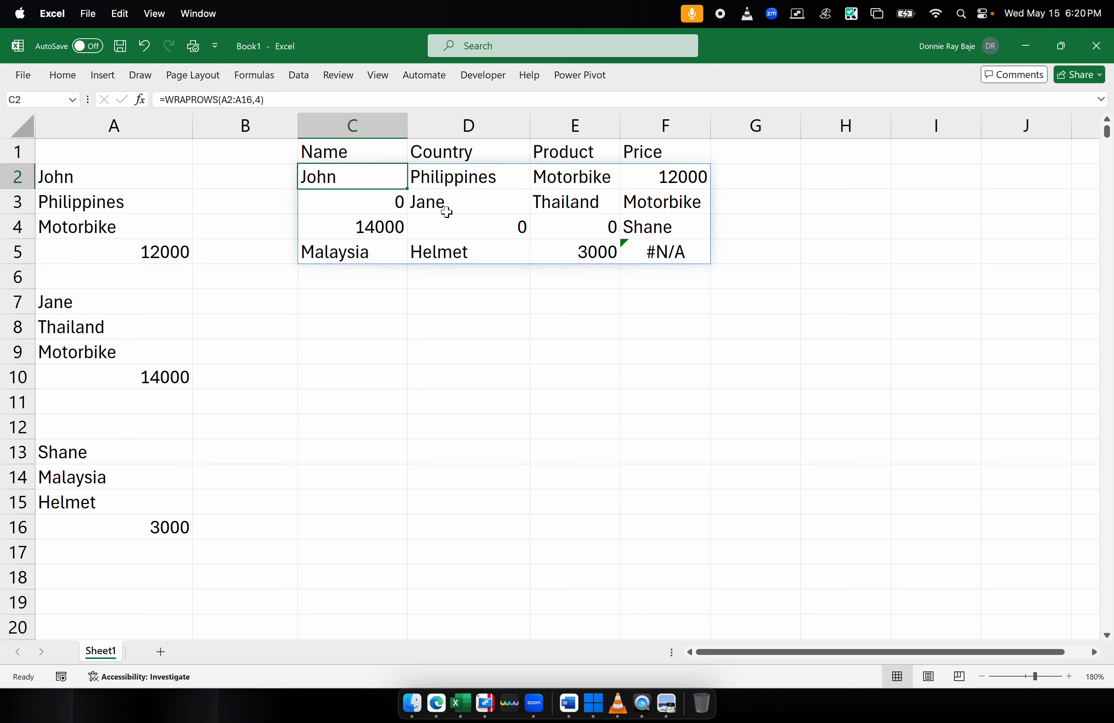
key(BackSpace)
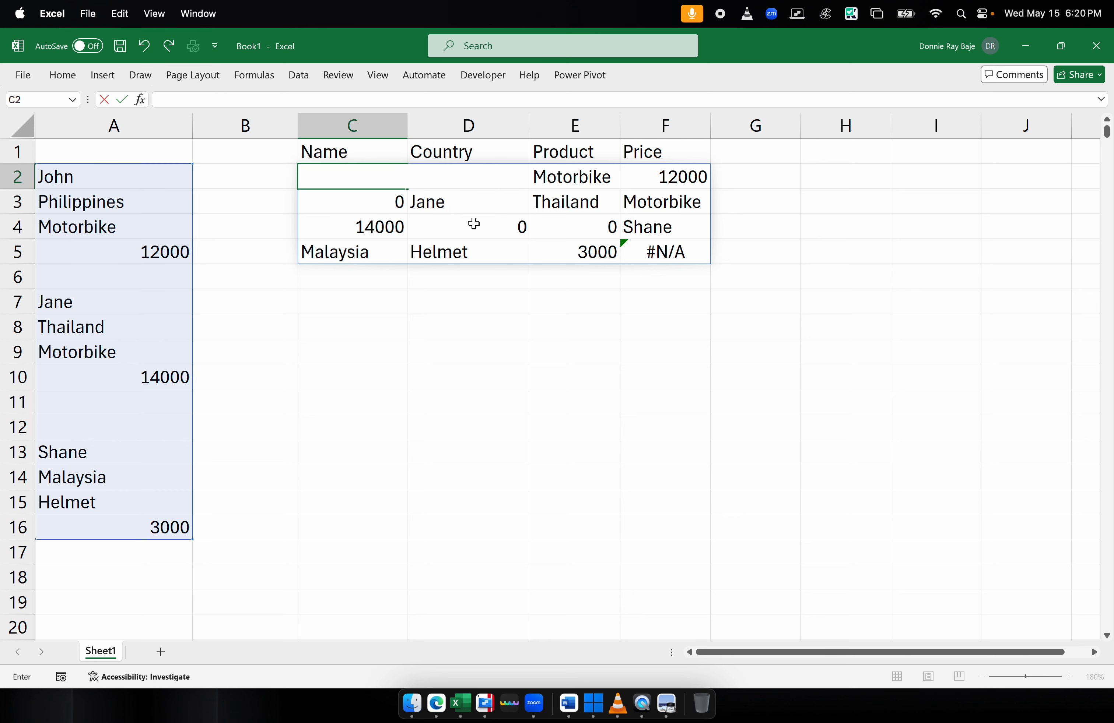
key(Return)
drag(155, 164, 141, 254)
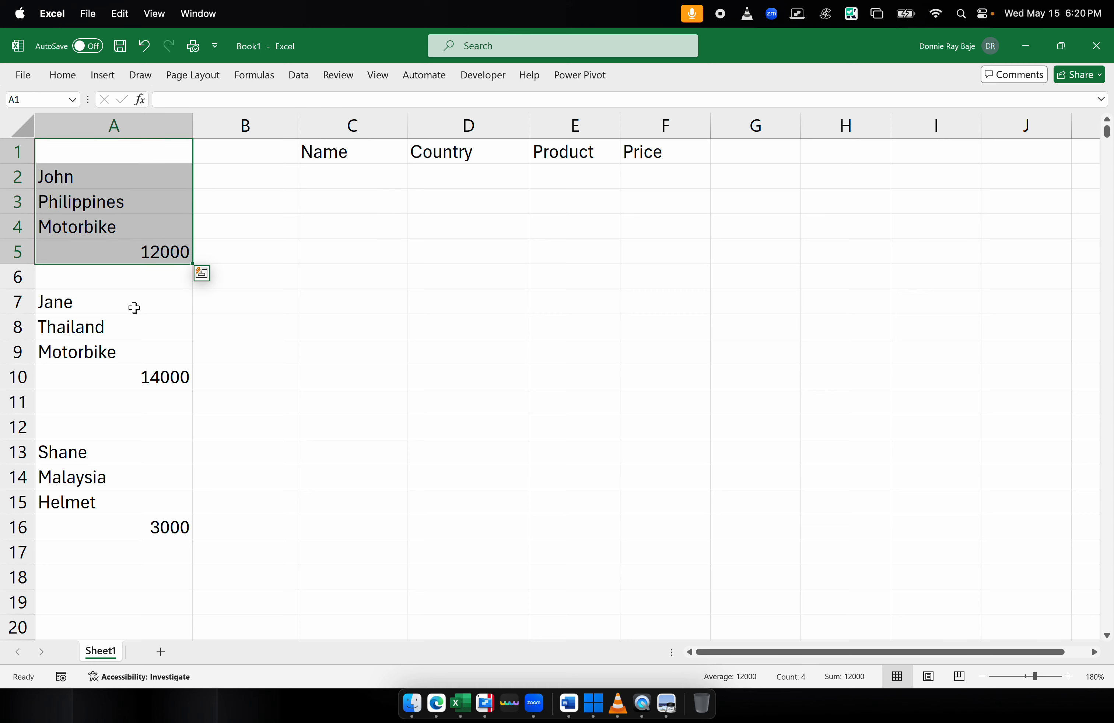
drag(134, 309, 125, 385)
drag(121, 449, 123, 528)
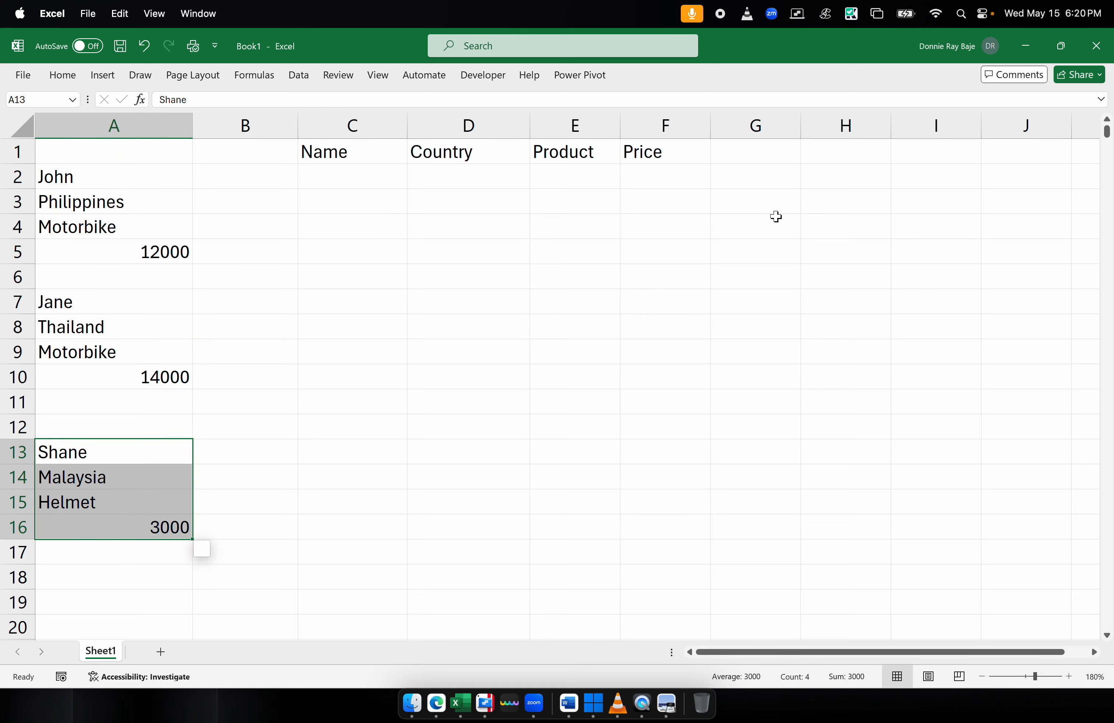
Step: Enter the formula =FILTER(A:A,A:A<>"") in cell G4 to list column A without its blank cells
click(784, 228)
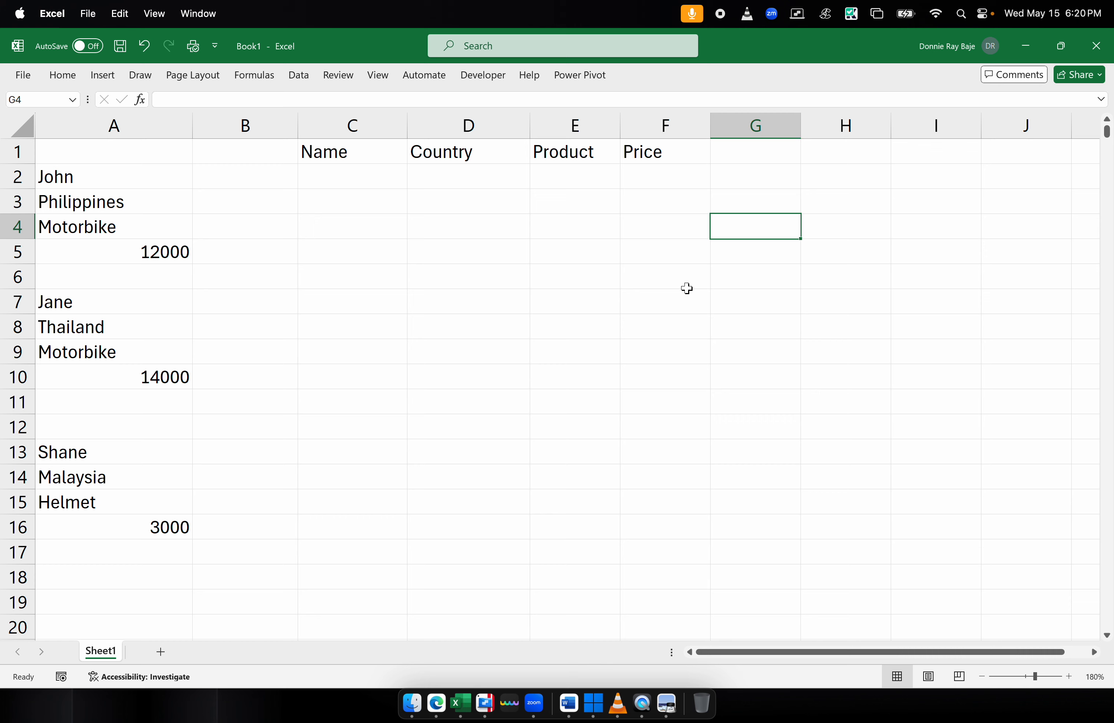
text(=)
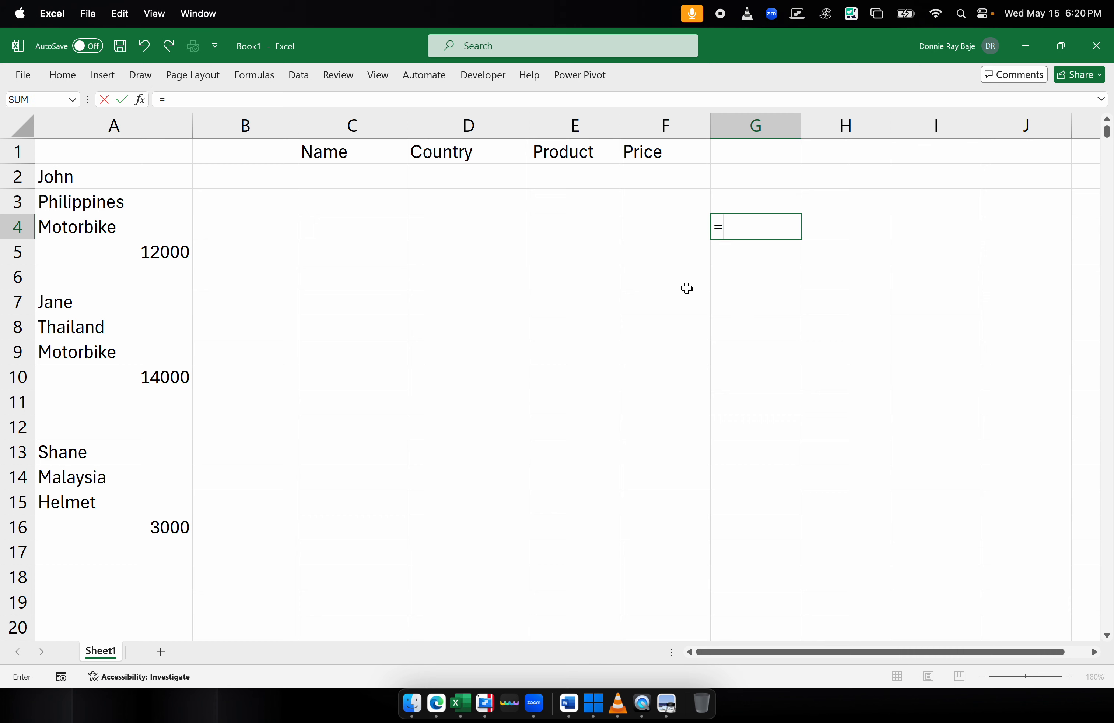
text(FILTER()
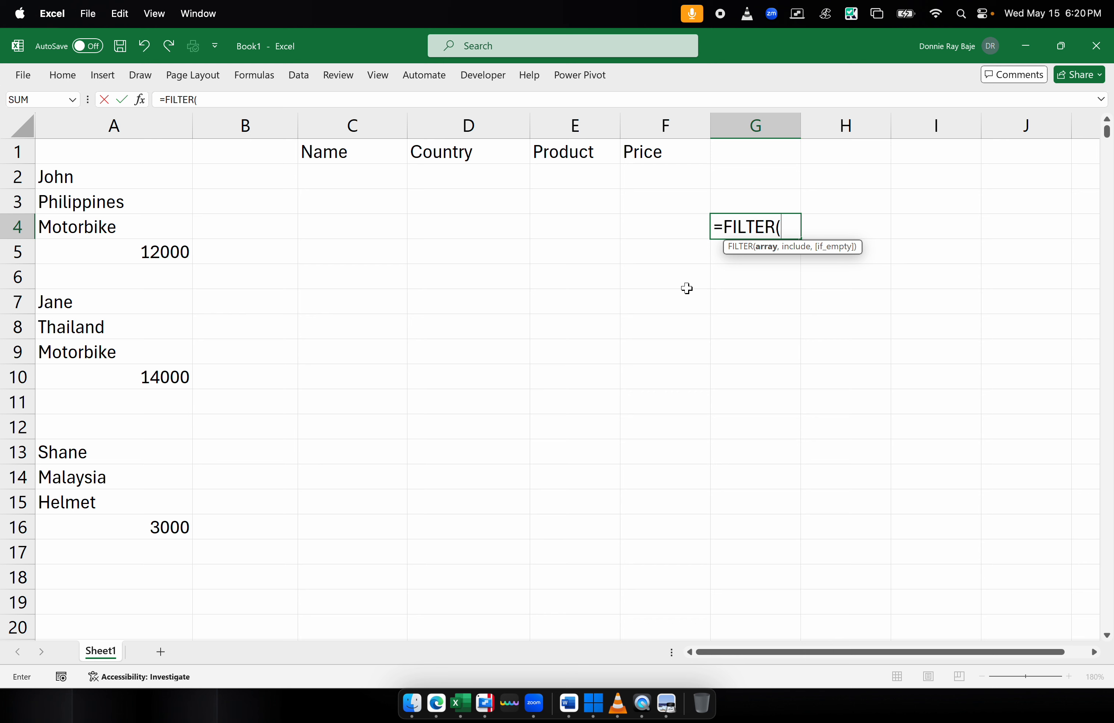
click(172, 131)
text(,)
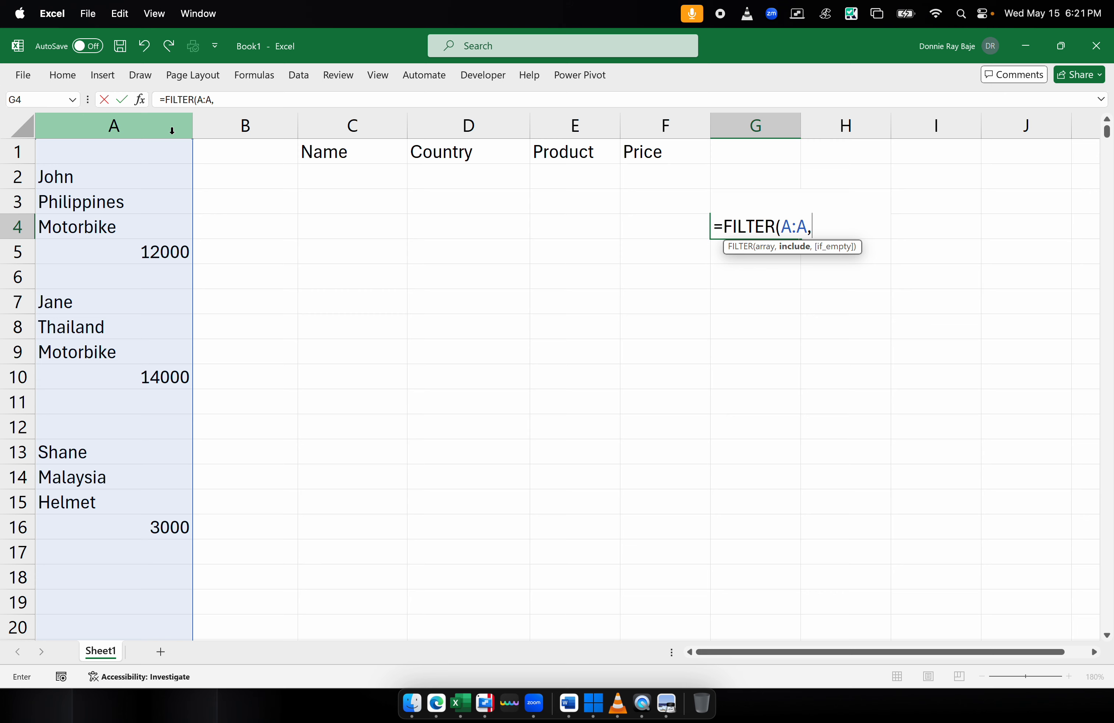
click(96, 128)
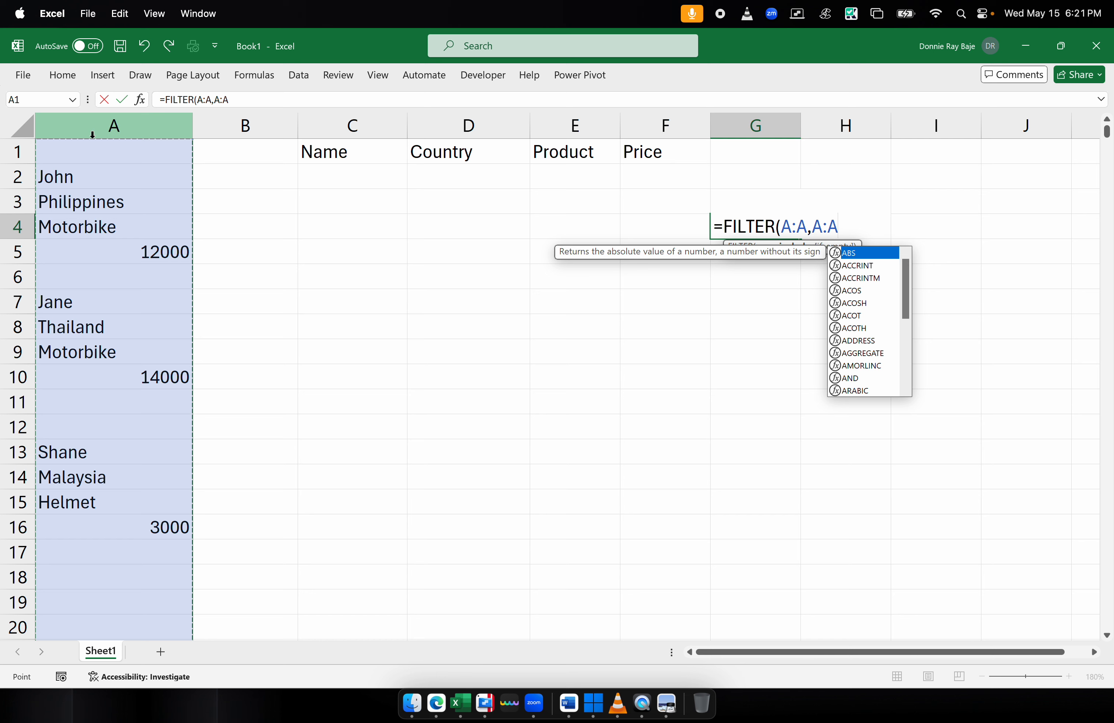
text(<>)
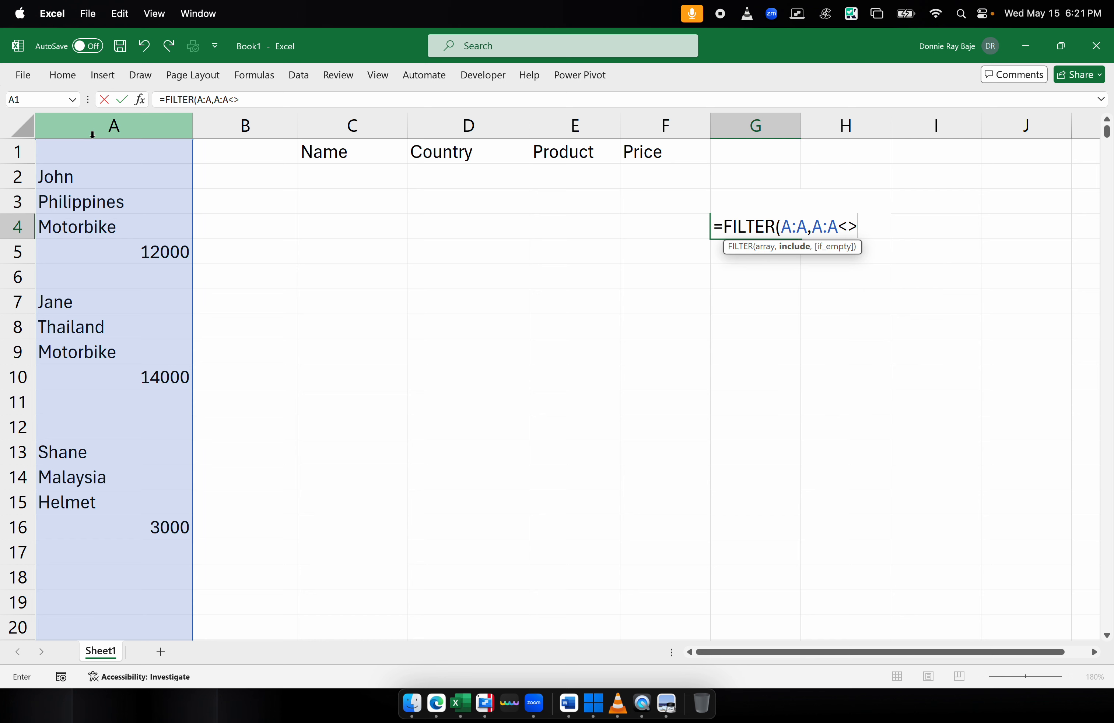
text(""))
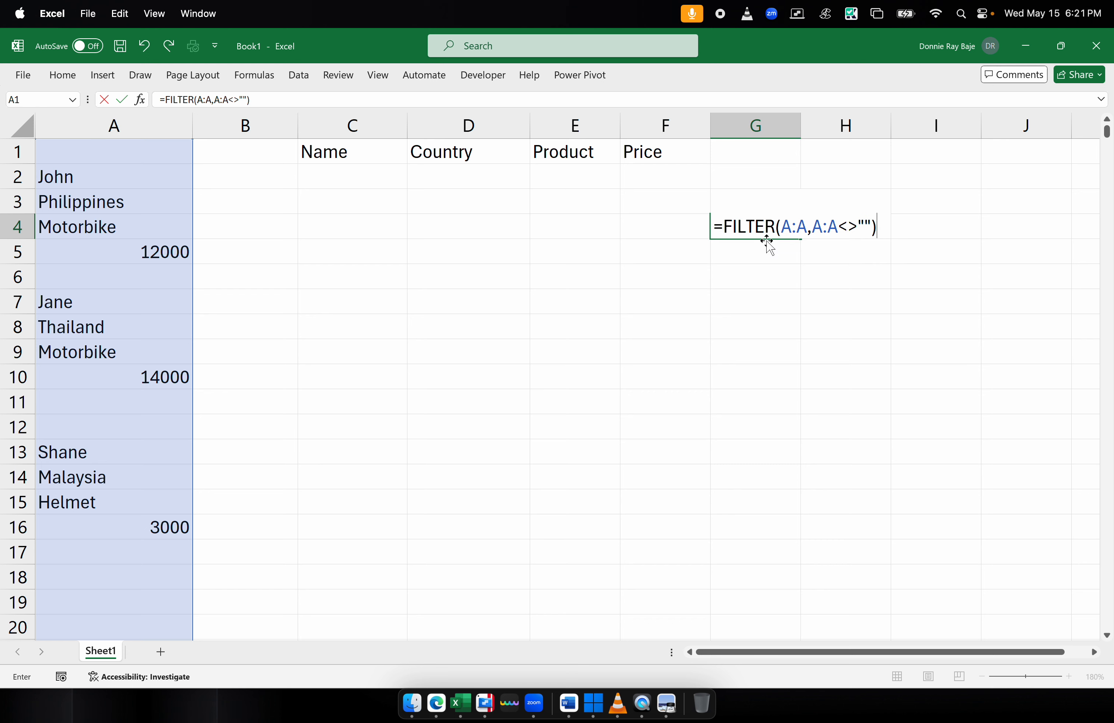
double_click(794, 227)
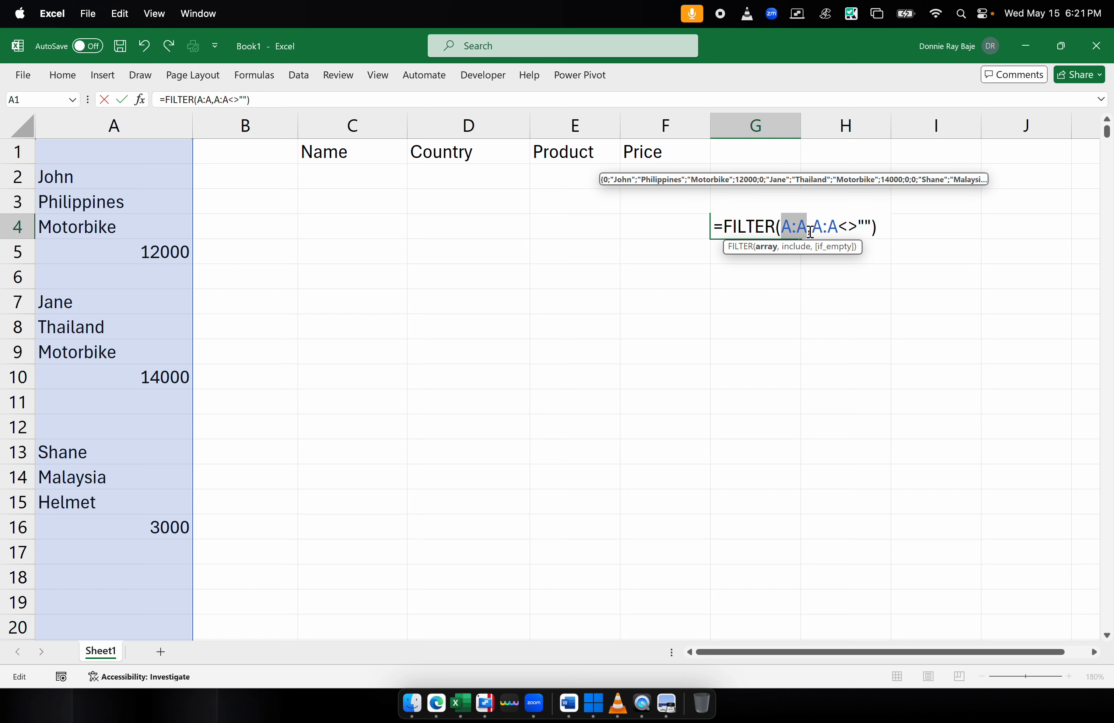
drag(813, 227, 871, 228)
click(825, 226)
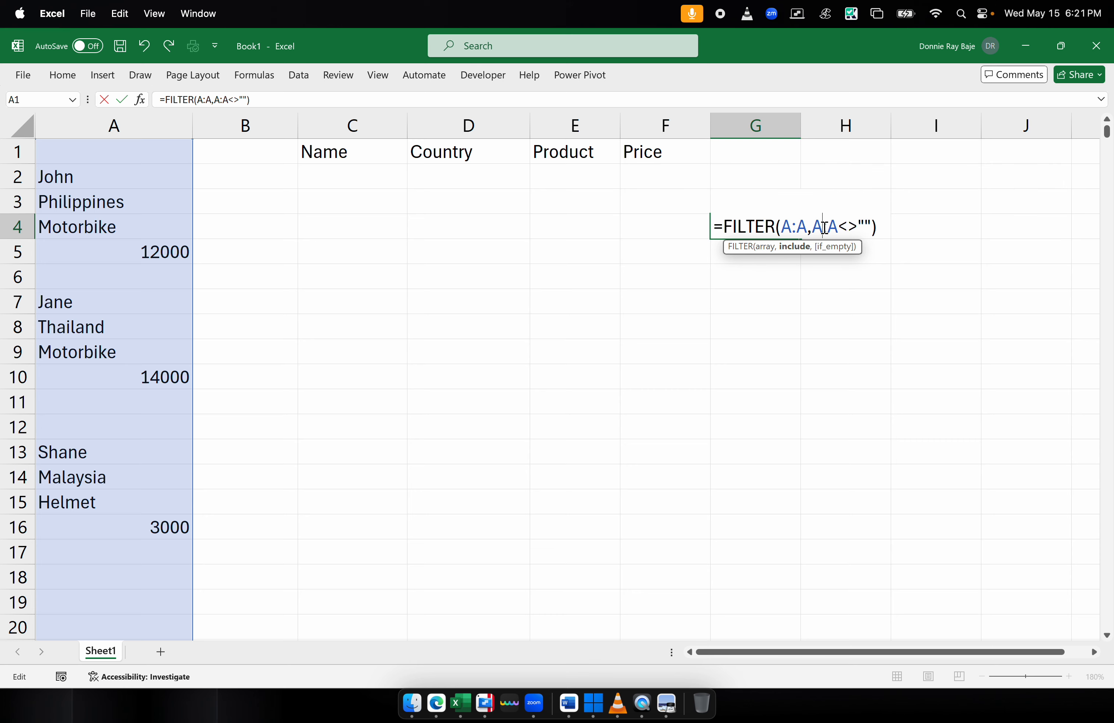
key(Return)
drag(775, 221, 762, 494)
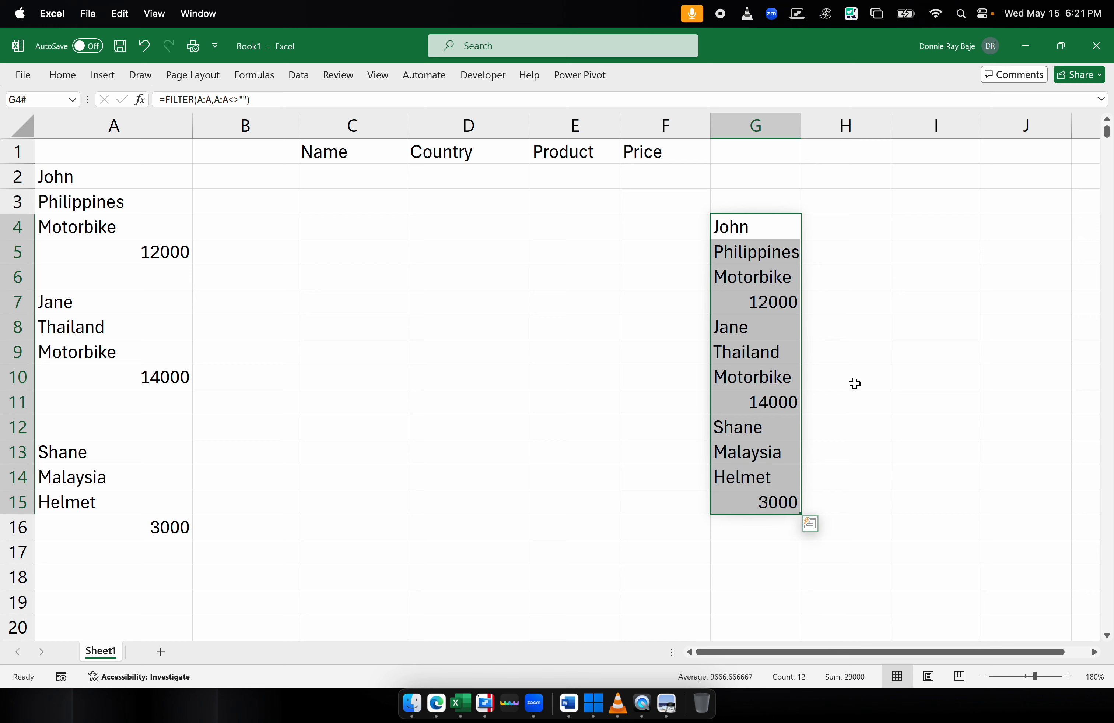
click(835, 378)
drag(764, 230, 763, 495)
drag(95, 398, 101, 425)
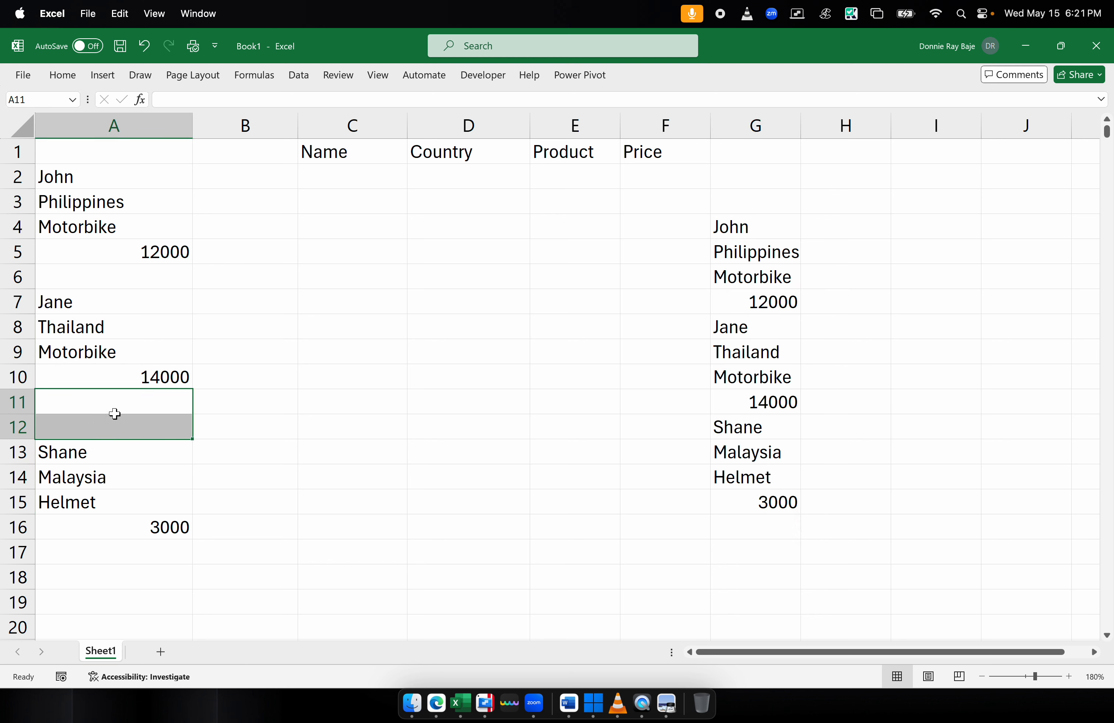
Step: Delete the FILTER formula from cell G4
click(732, 230)
key(BackSpace)
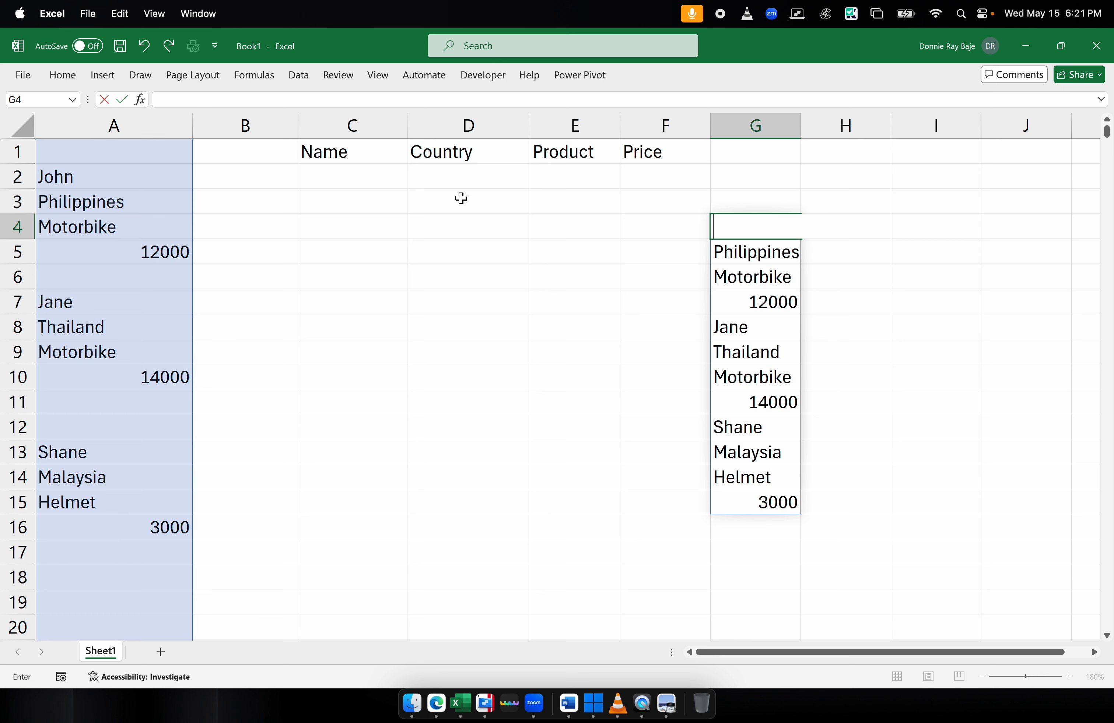
key(Return)
Step: Enter the formula =WRAPROWS(A:A,4) in cell C2 to wrap the whole of column A into rows of four values
click(361, 171)
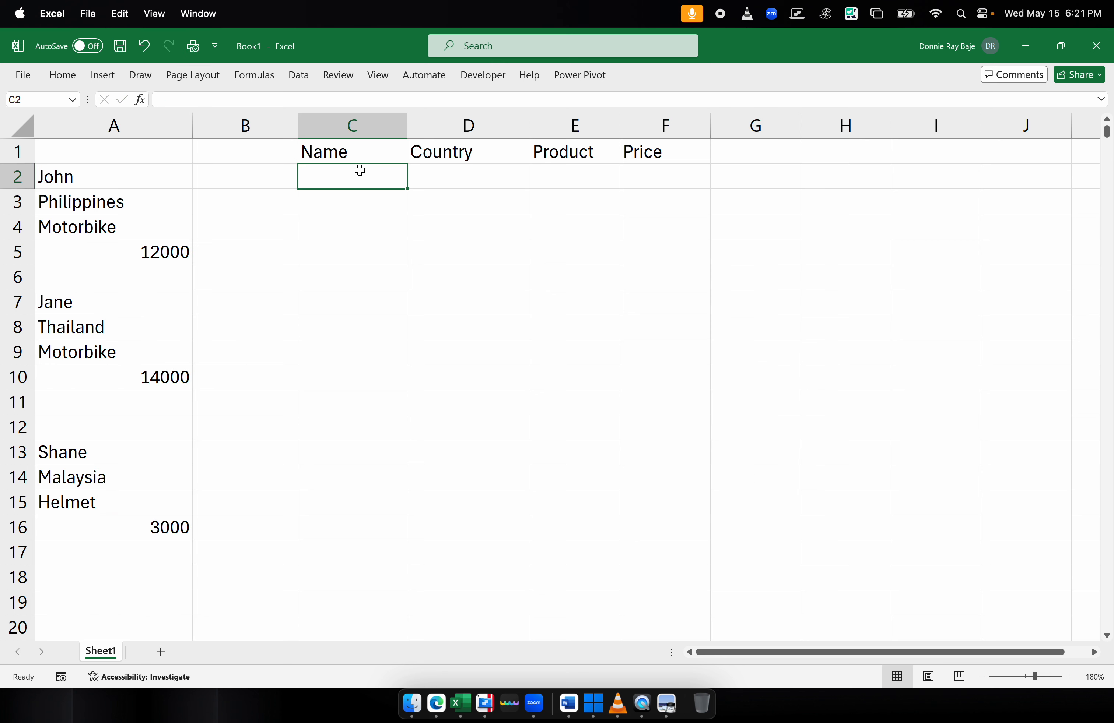
text(=)
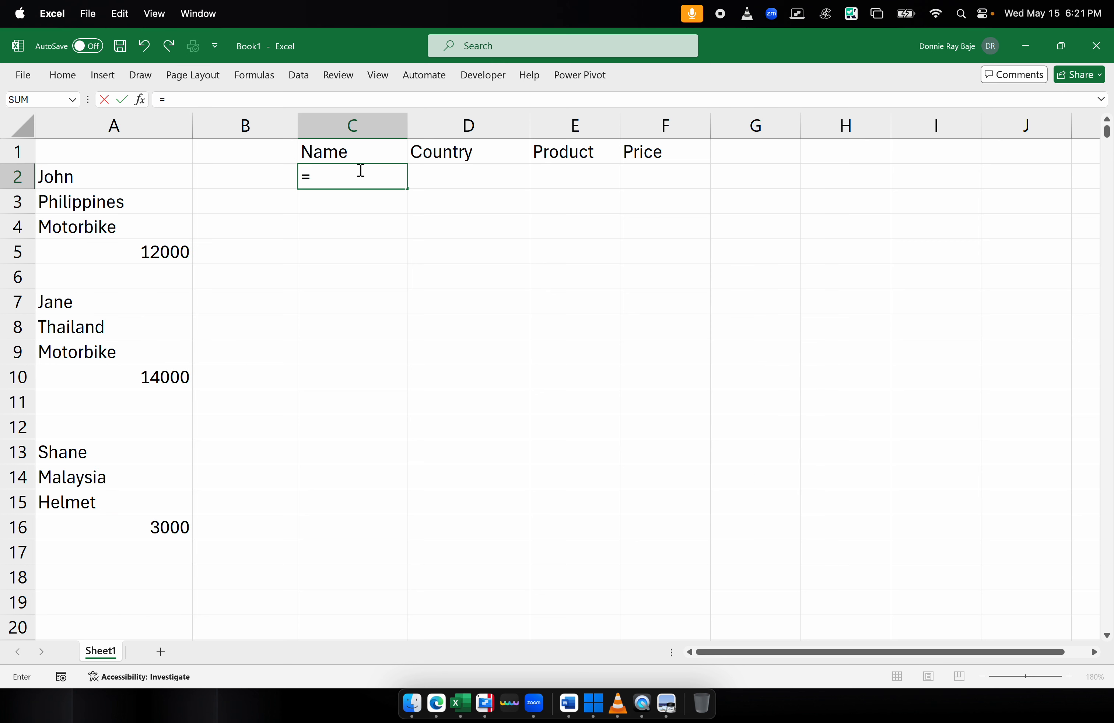
text(WRAP)
key(Down)
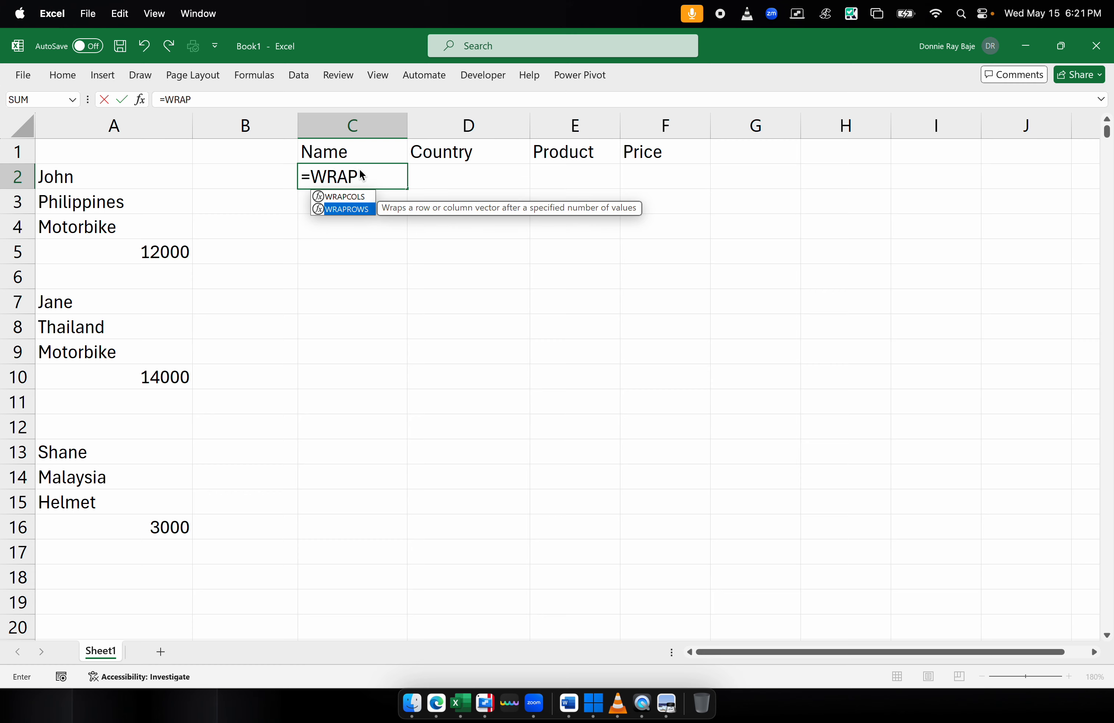
key(Tab)
click(96, 126)
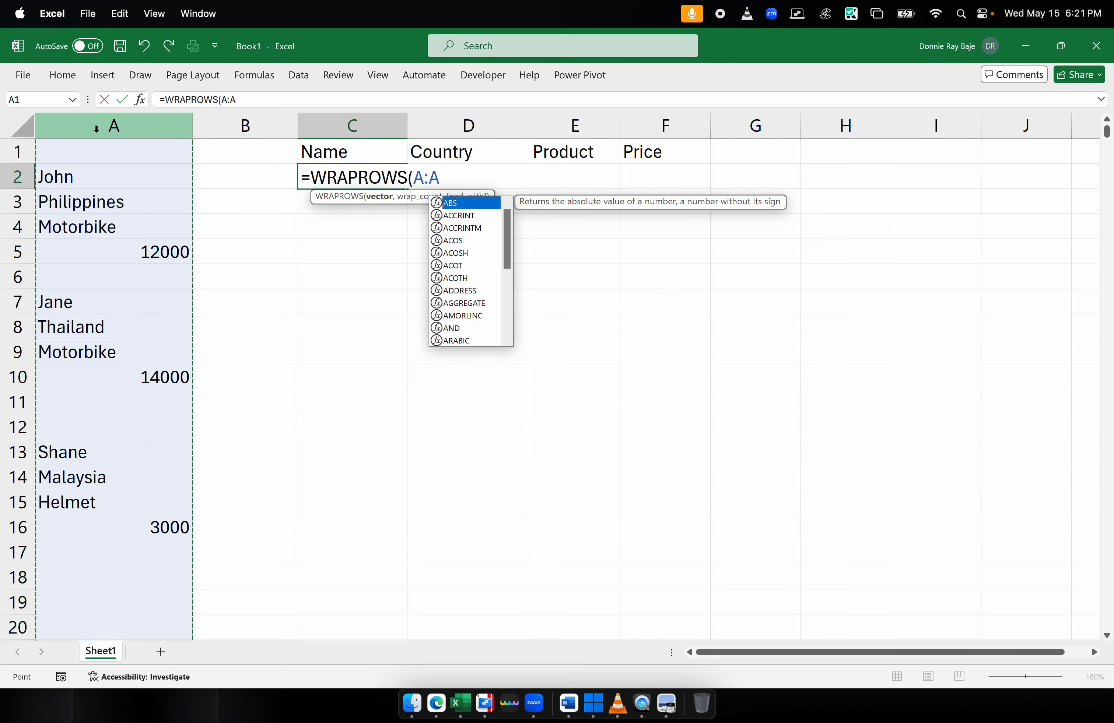
text(,)
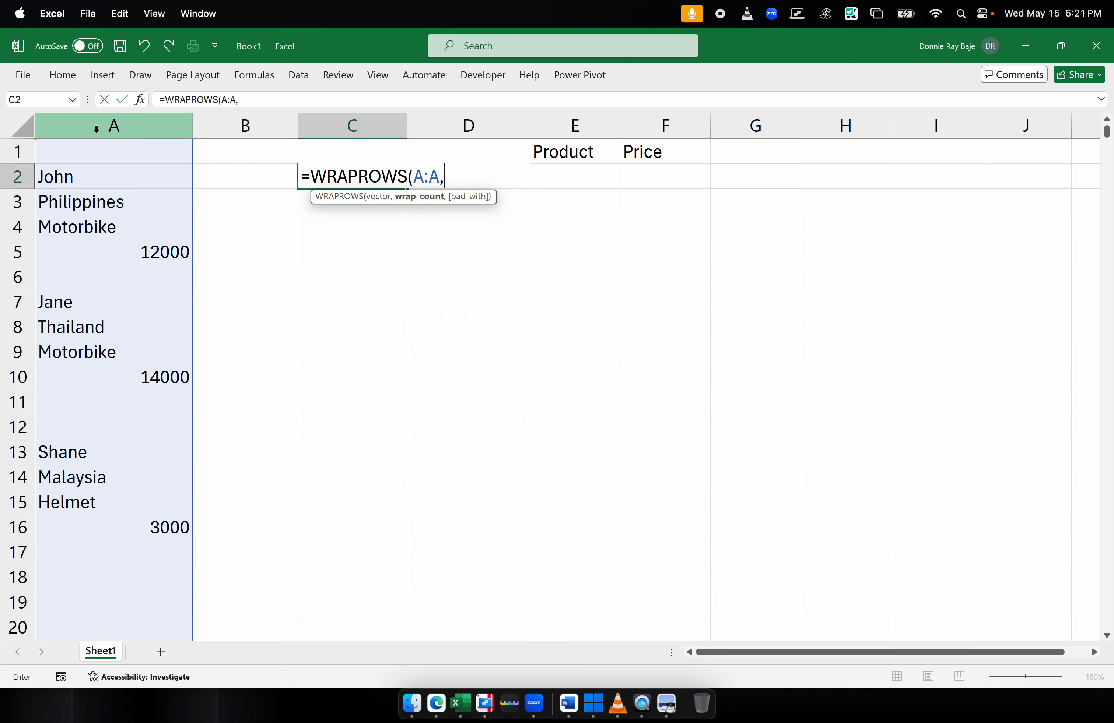
text(4))
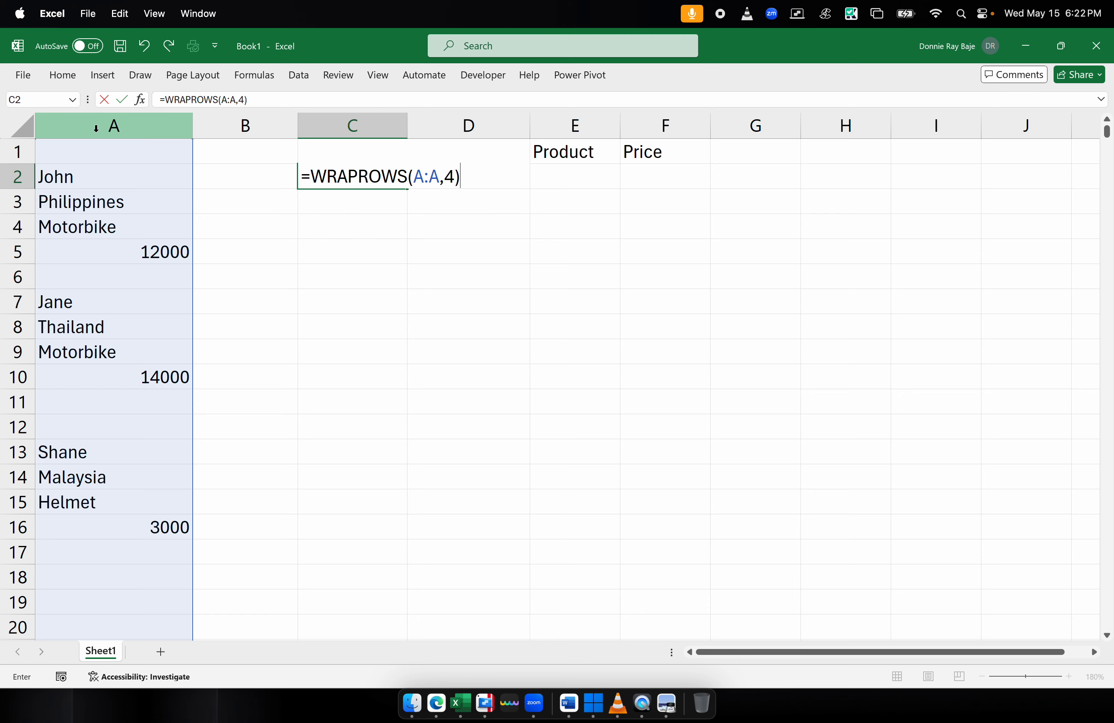
key(Return)
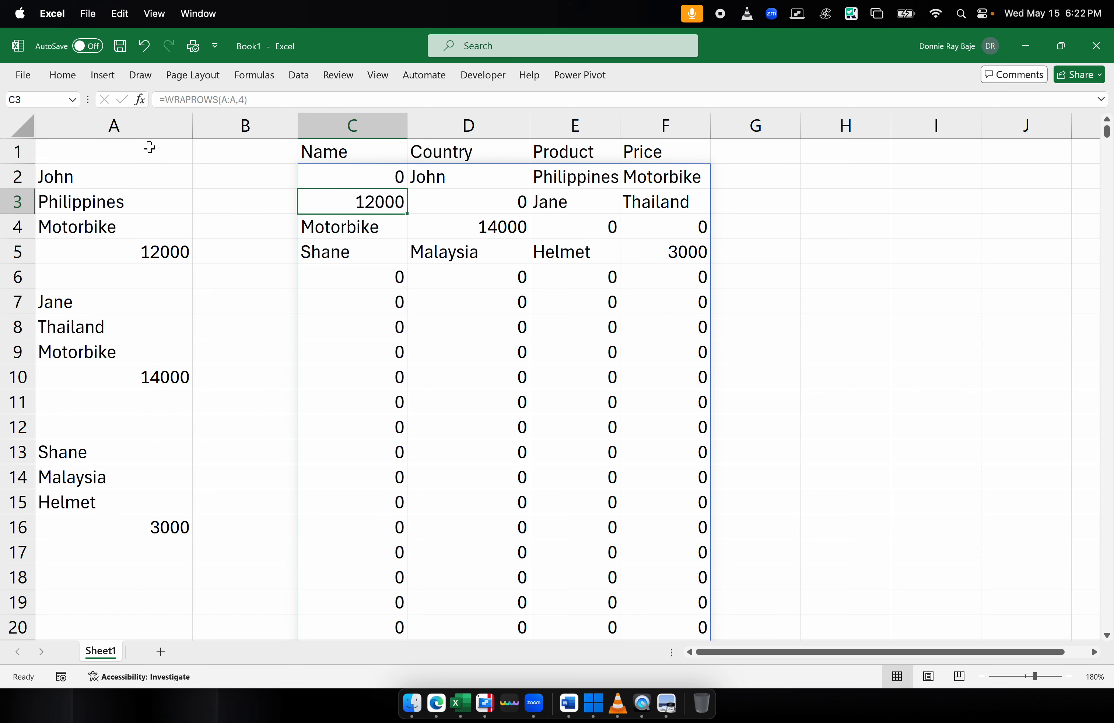
Step: Examine the spilled WRAPROWS output below the headers in columns C to F, including the rows past the source data
click(315, 176)
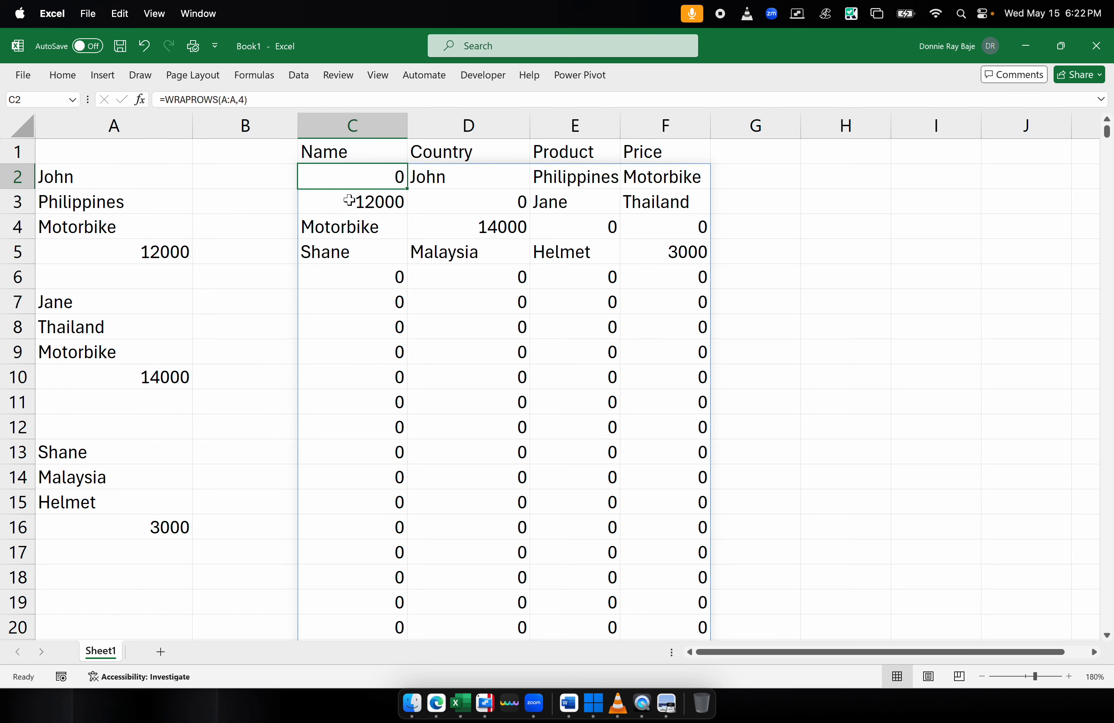
click(447, 202)
click(555, 218)
click(666, 233)
scroll(599, 381, down, 3)
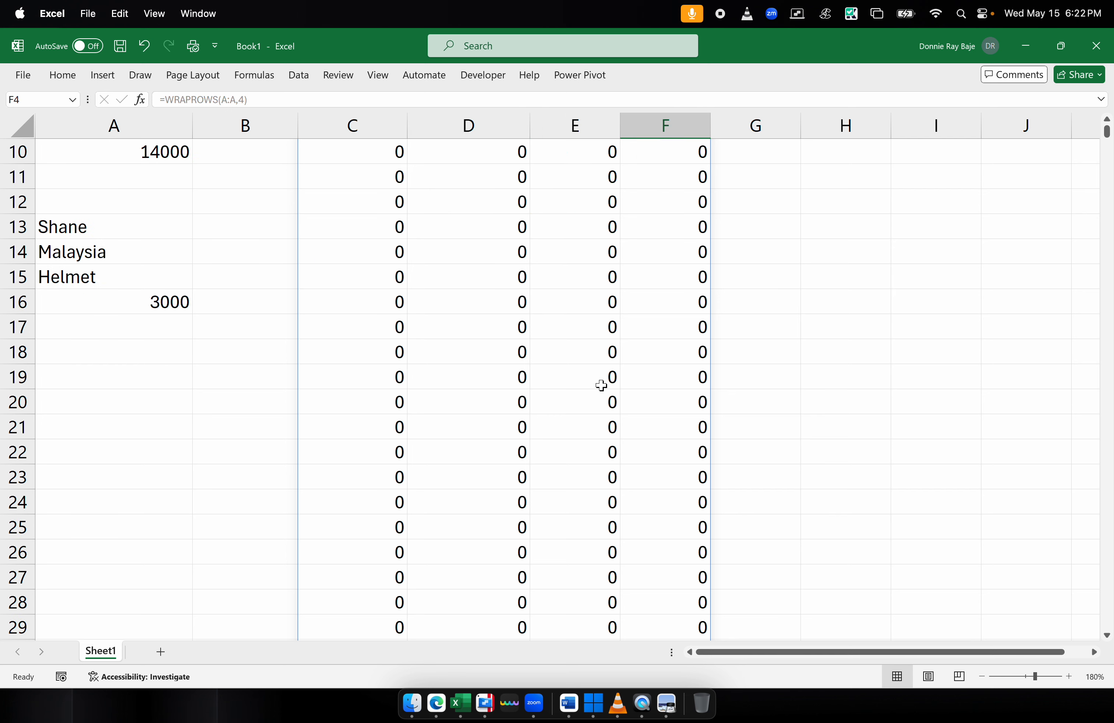
scroll(601, 385, up, 3)
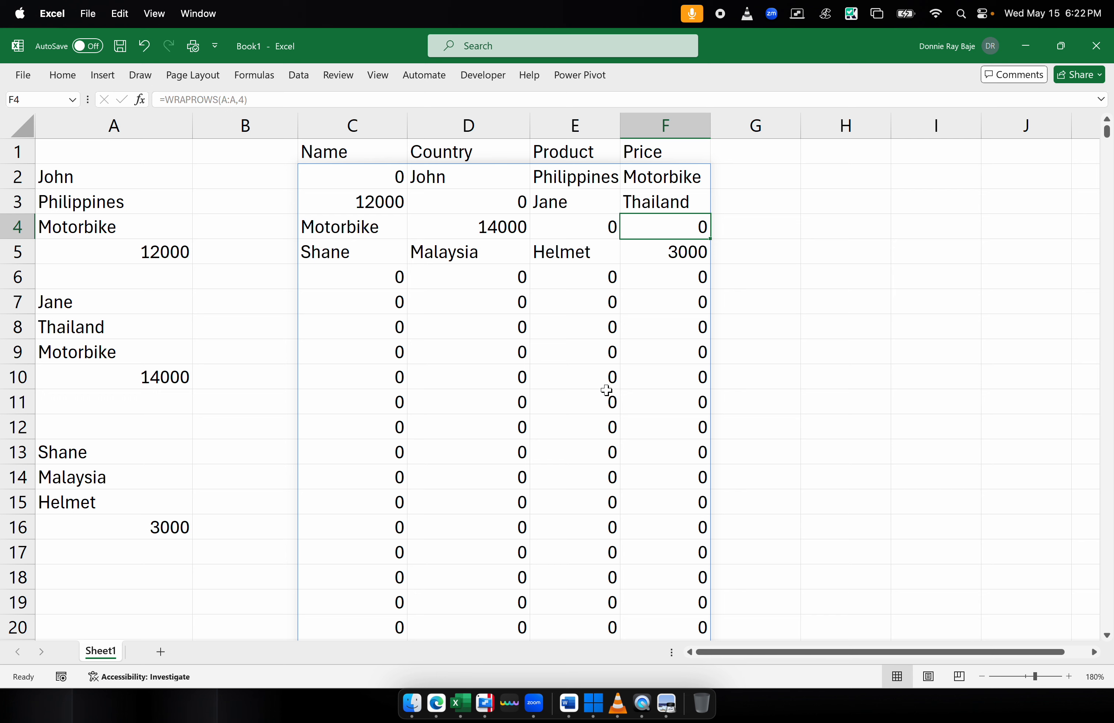
Step: Replace the vector argument of the WRAPROWS formula in C2 with a FILTER function that uses column A as its array
click(346, 180)
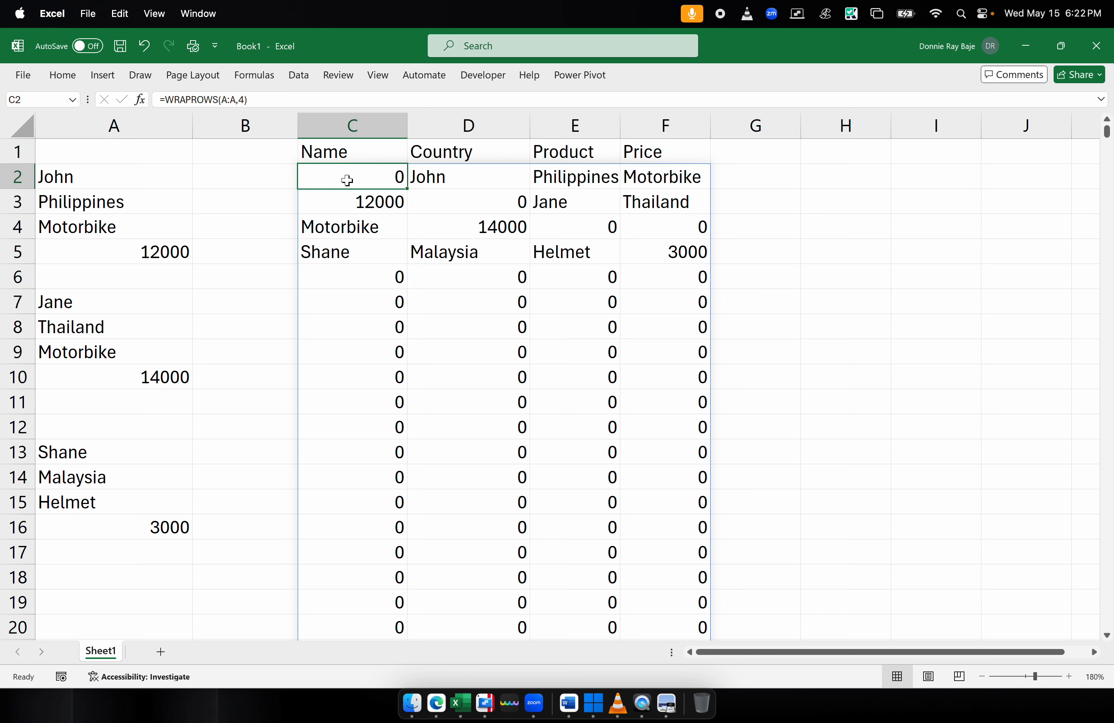
double_click(347, 180)
click(417, 176)
drag(417, 176, 439, 176)
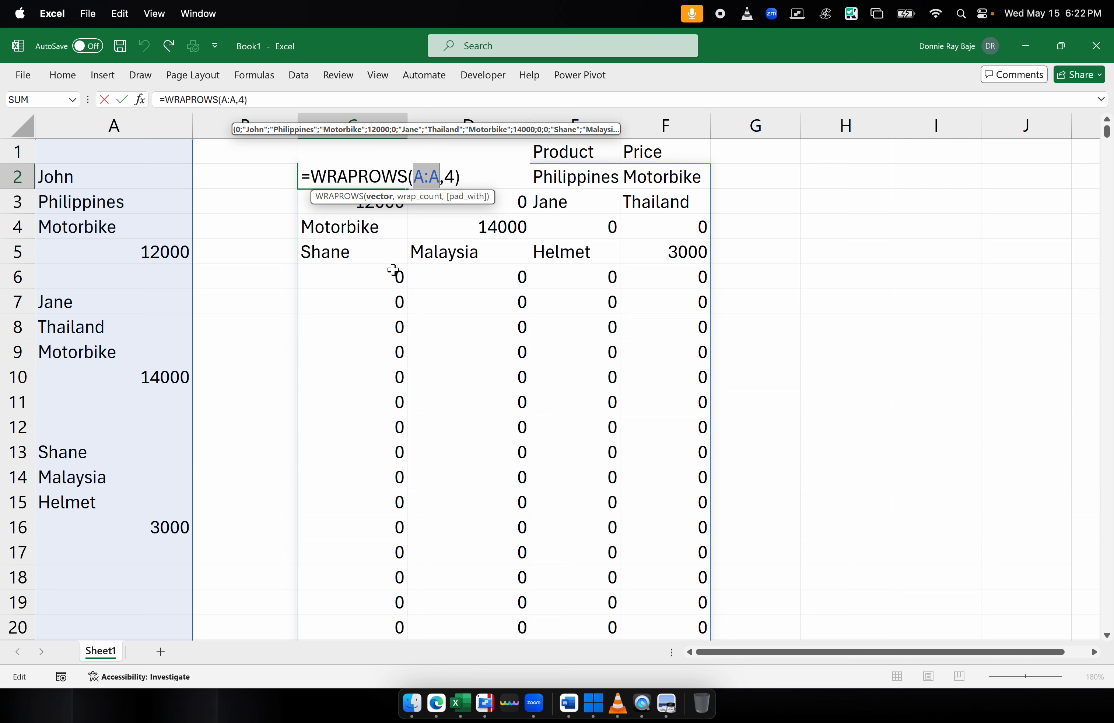
text(FILTER)
key(Tab)
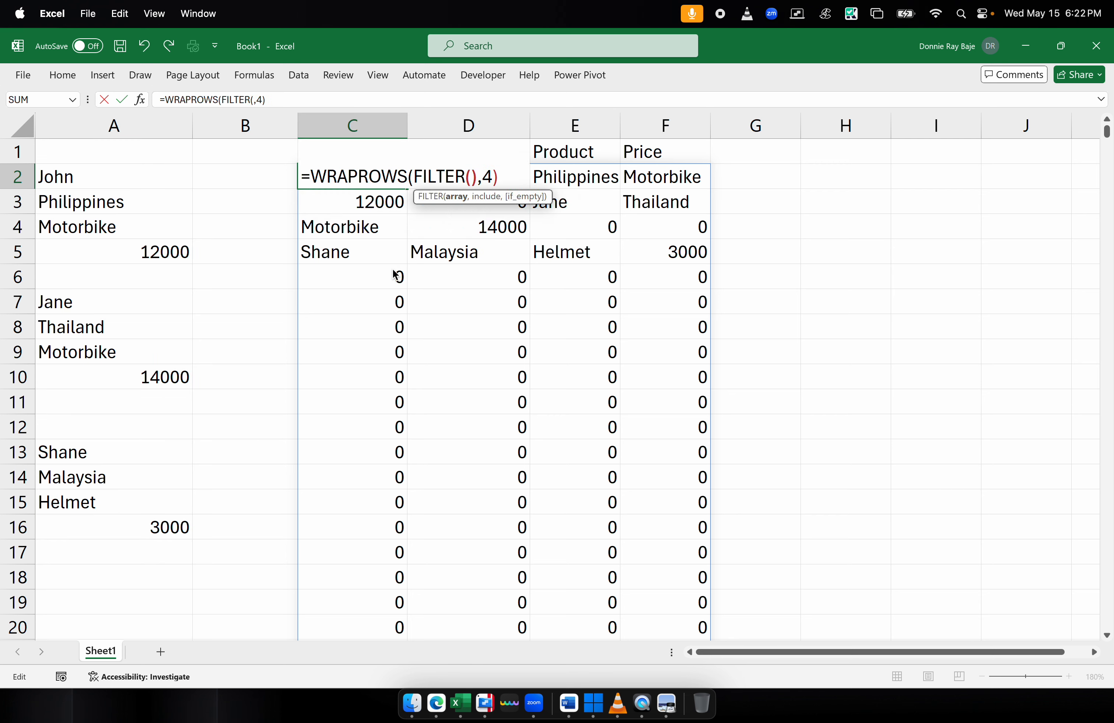
click(473, 173)
click(113, 126)
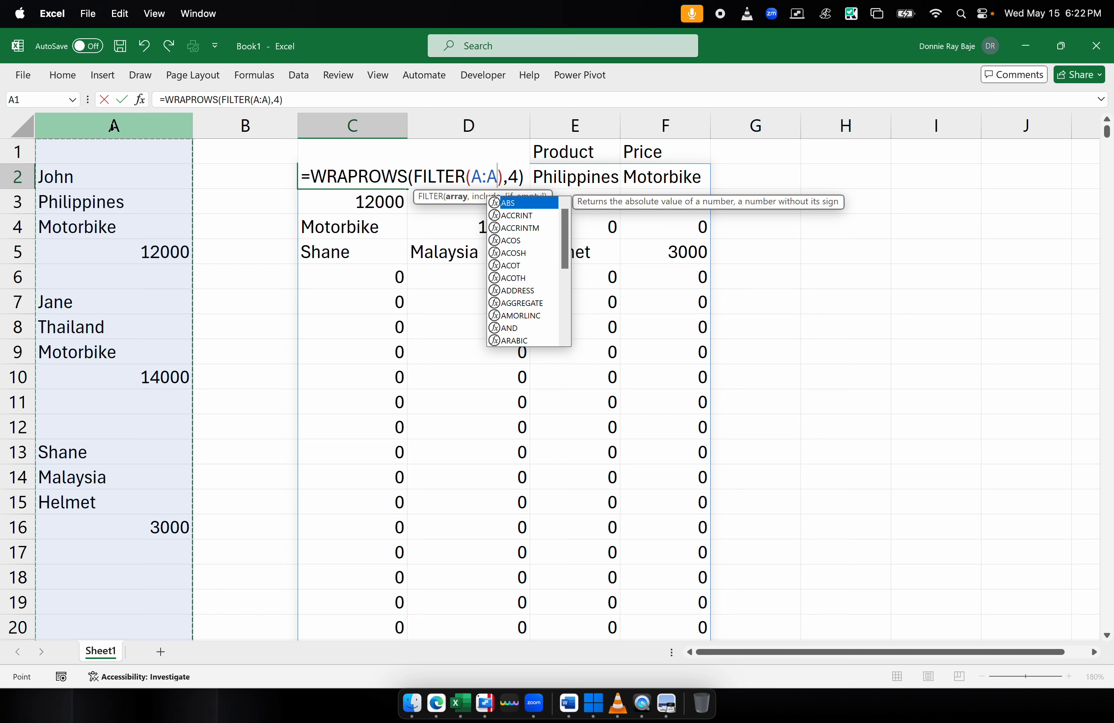
Step: Complete the FILTER with the include condition A:A<>"" so C2 holds =WRAPROWS(FILTER(A:A,A:A<>""),4)
text(,)
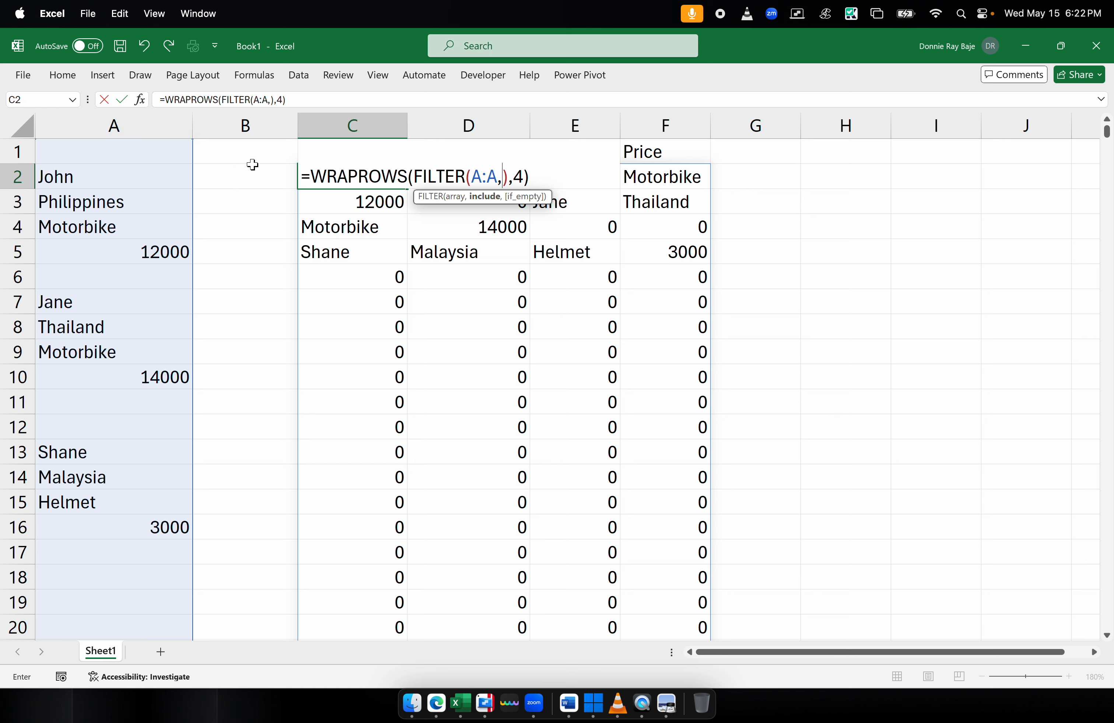
click(150, 123)
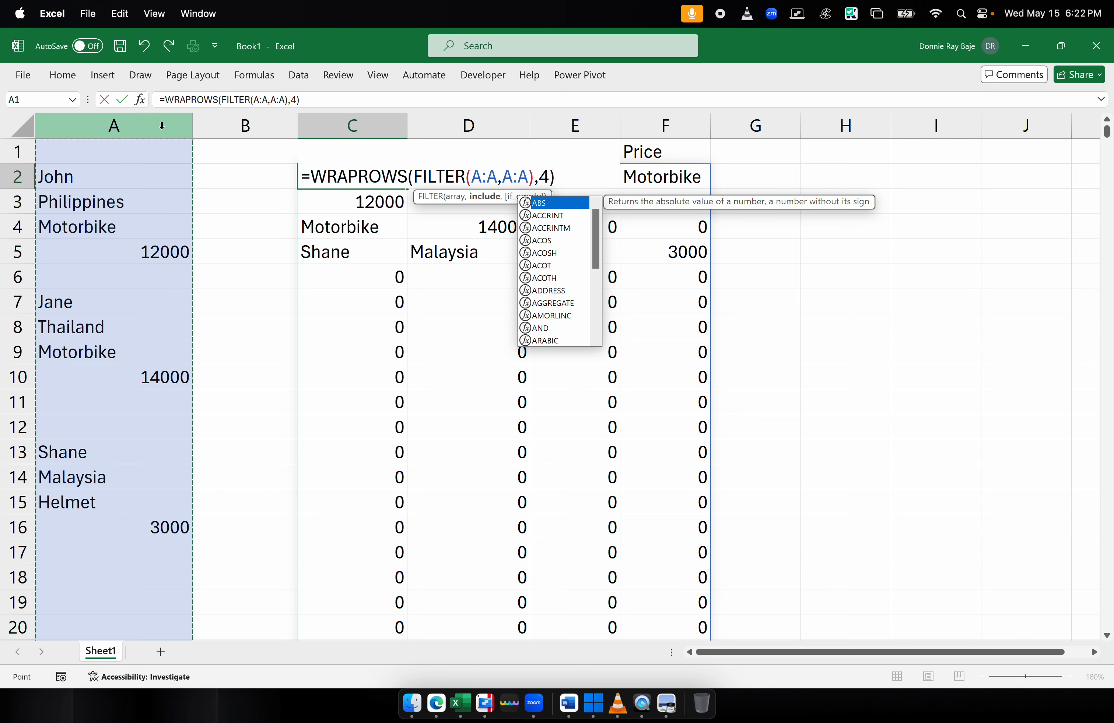
text(<>"")
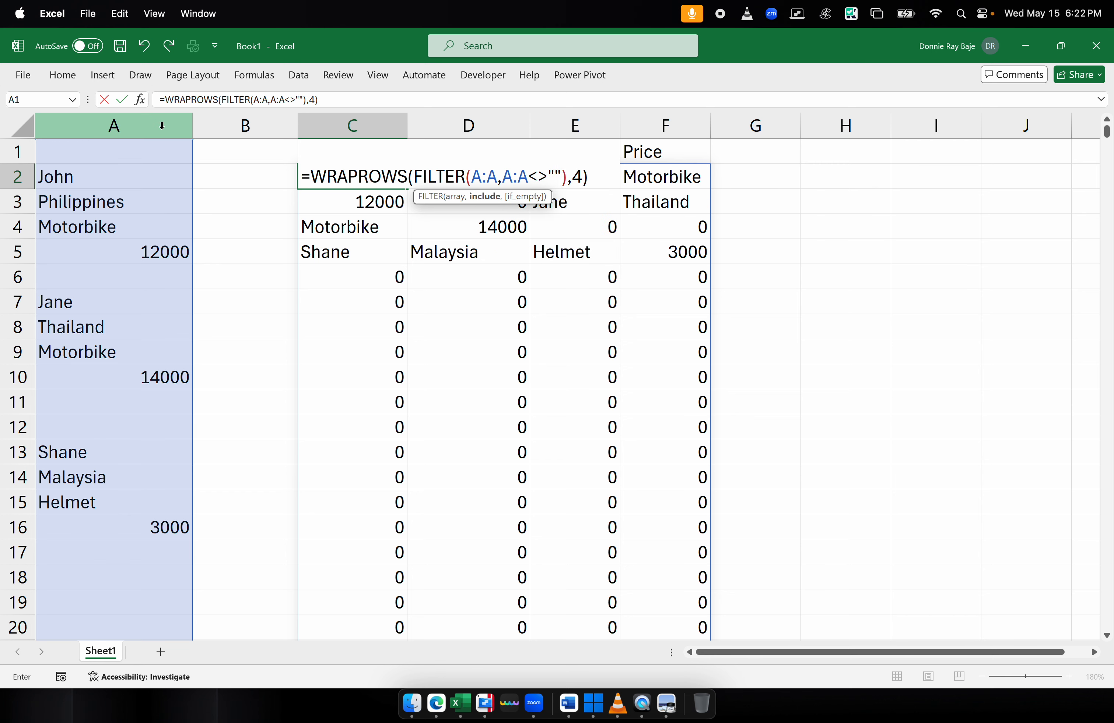
drag(497, 177, 554, 176)
click(551, 175)
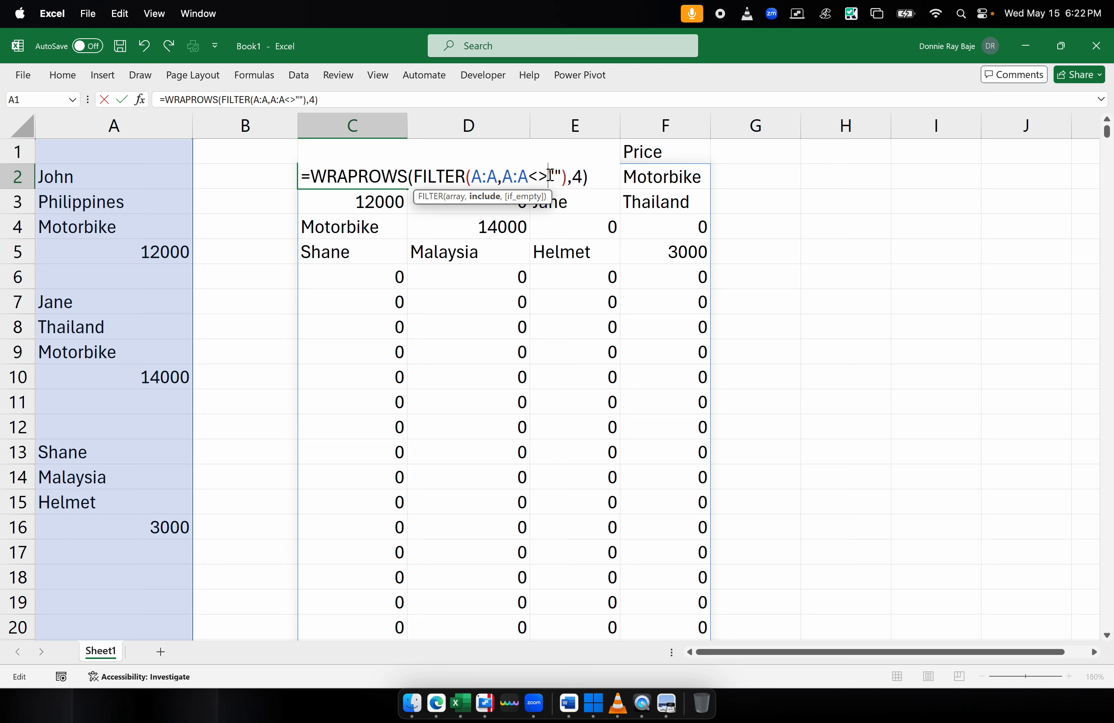
key(Return)
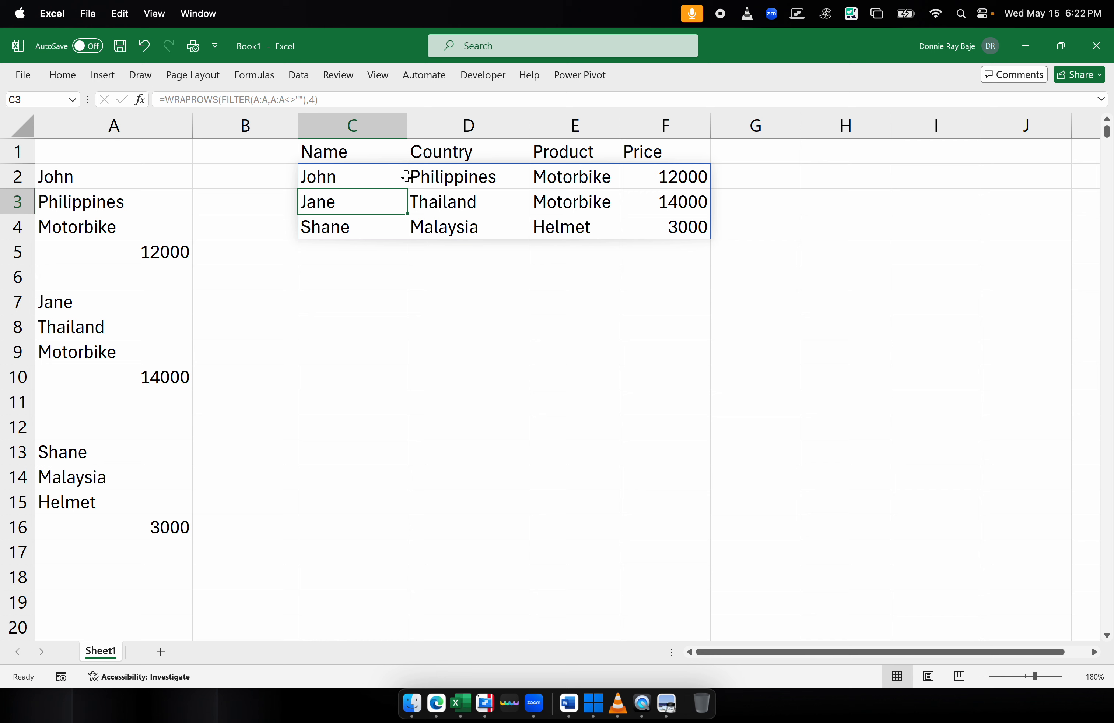
Step: Insert a blank row above row 14, between the third record's name and Malaysia, and check the table in C2:F4
click(360, 177)
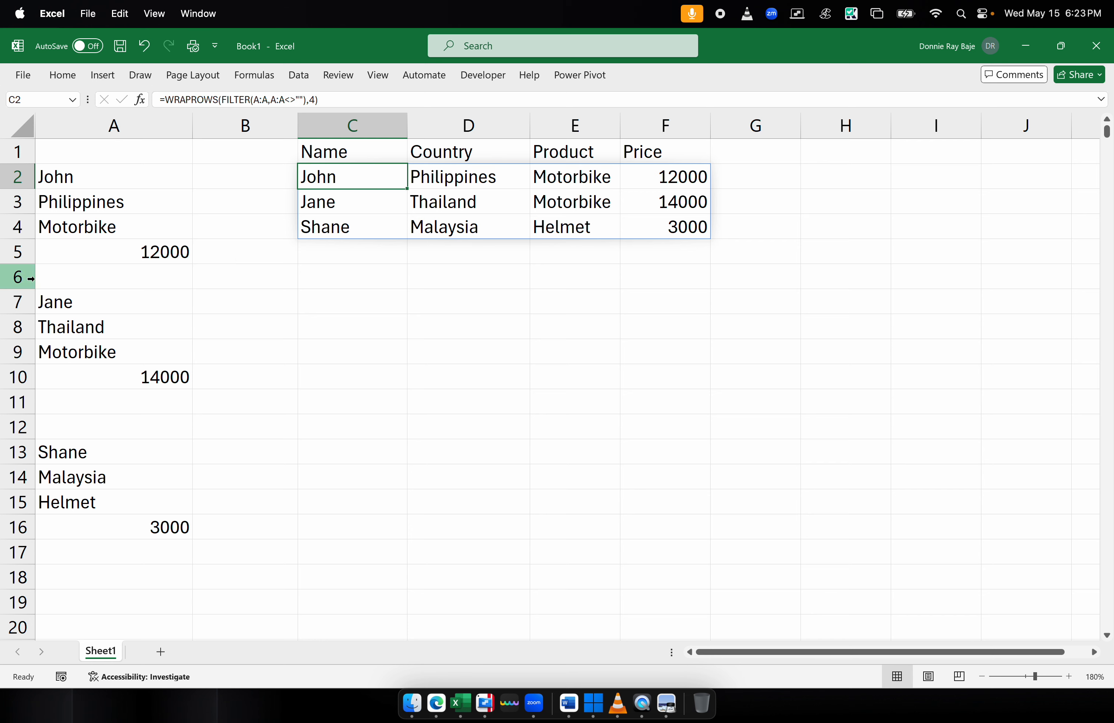
click(18, 277)
drag(19, 402, 22, 427)
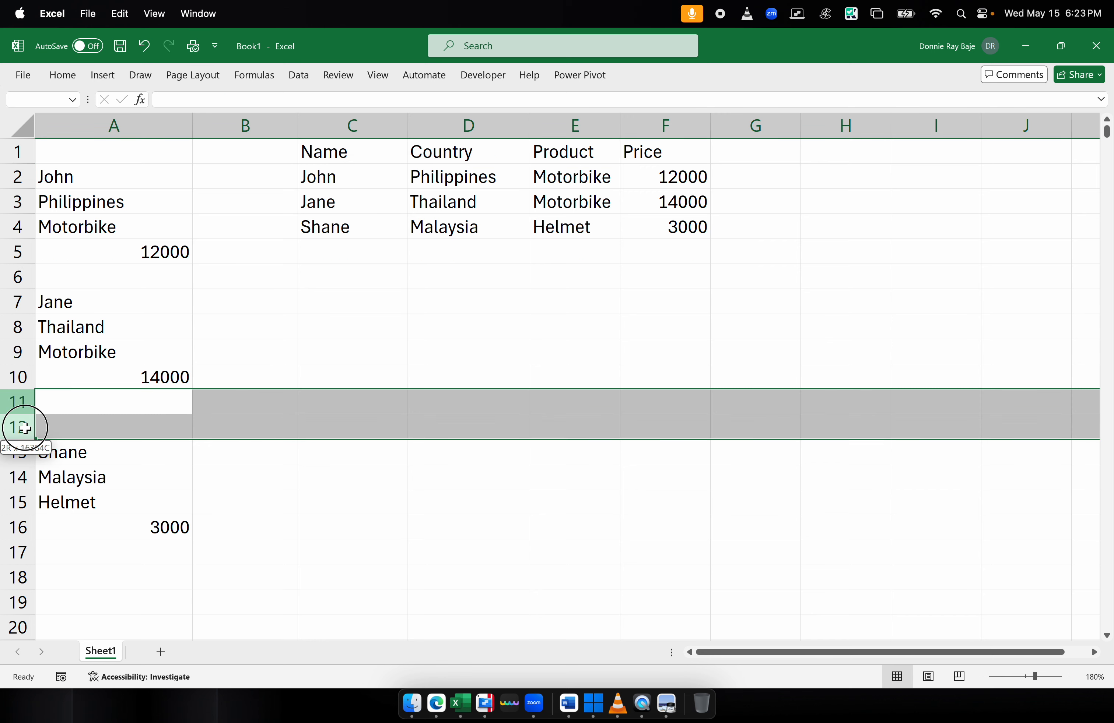
click(23, 476)
right_click(22, 477)
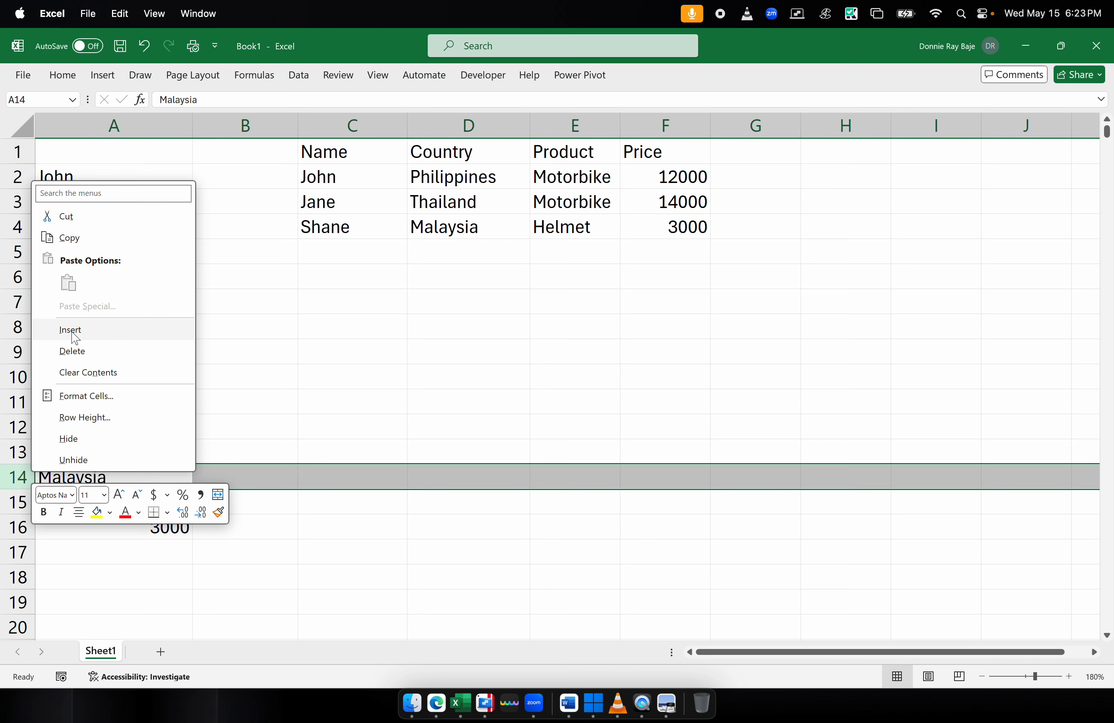
click(375, 406)
click(83, 457)
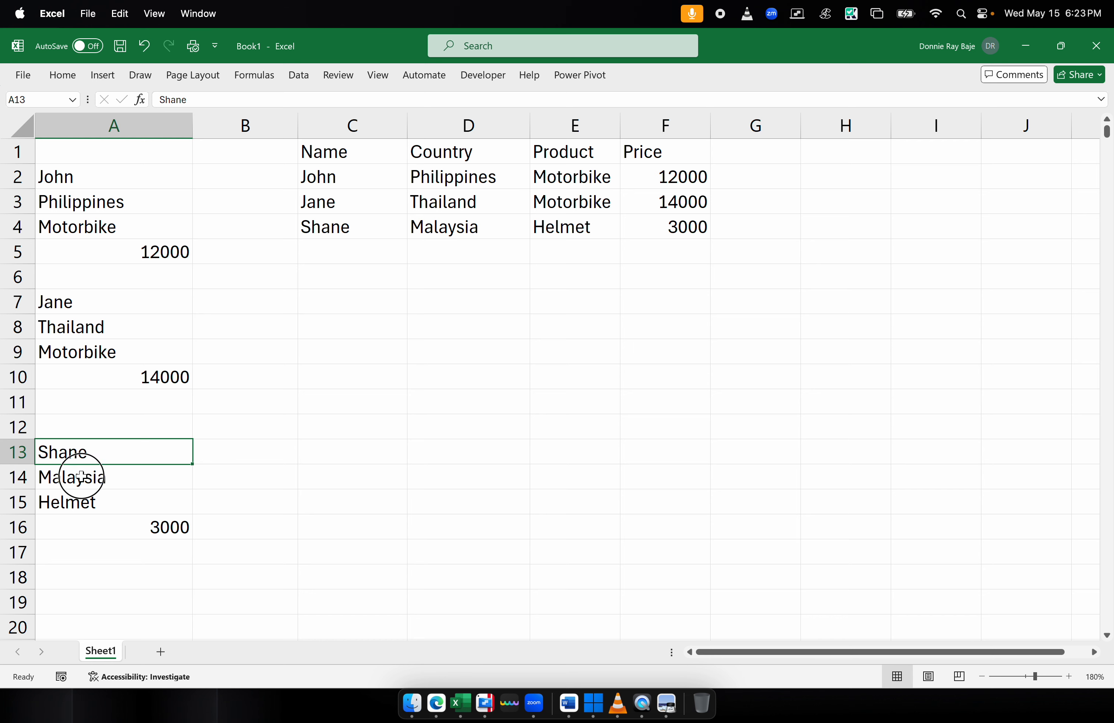
click(82, 475)
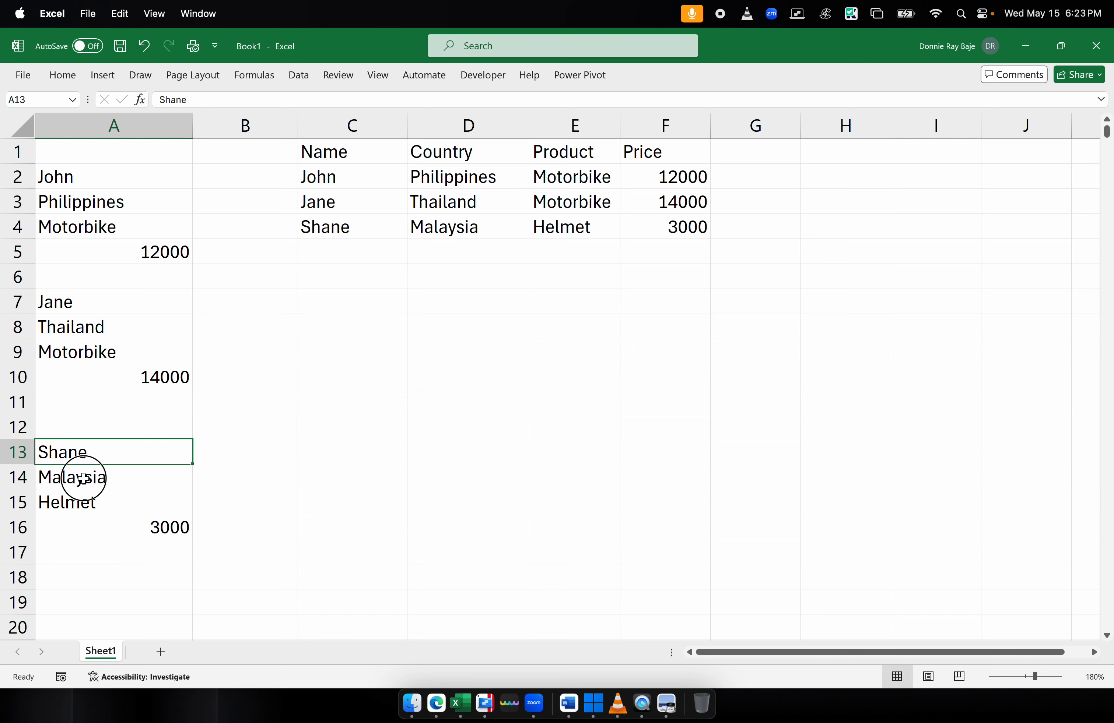
right_click(21, 478)
click(71, 336)
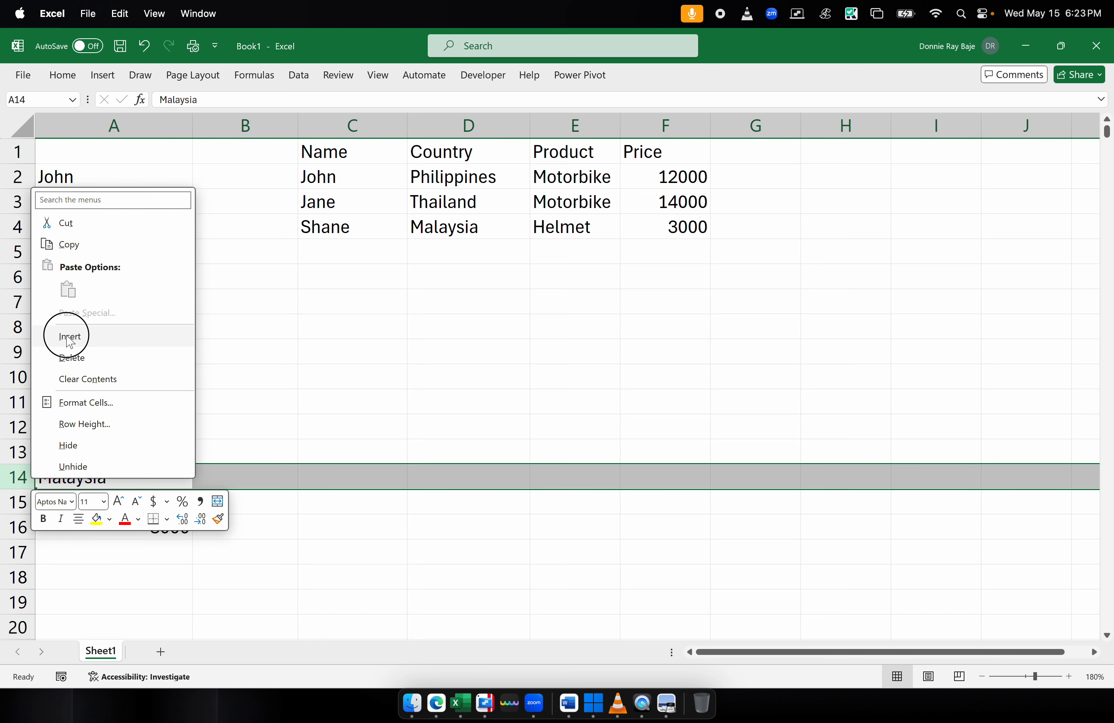
click(361, 176)
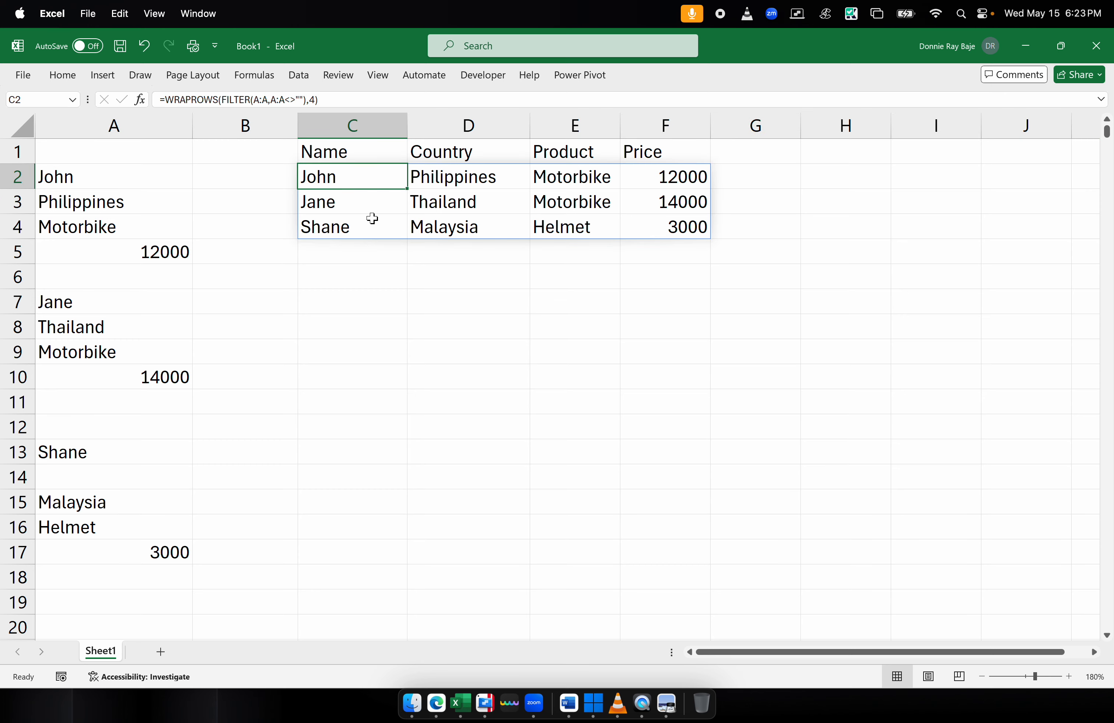
drag(373, 174, 689, 224)
click(595, 351)
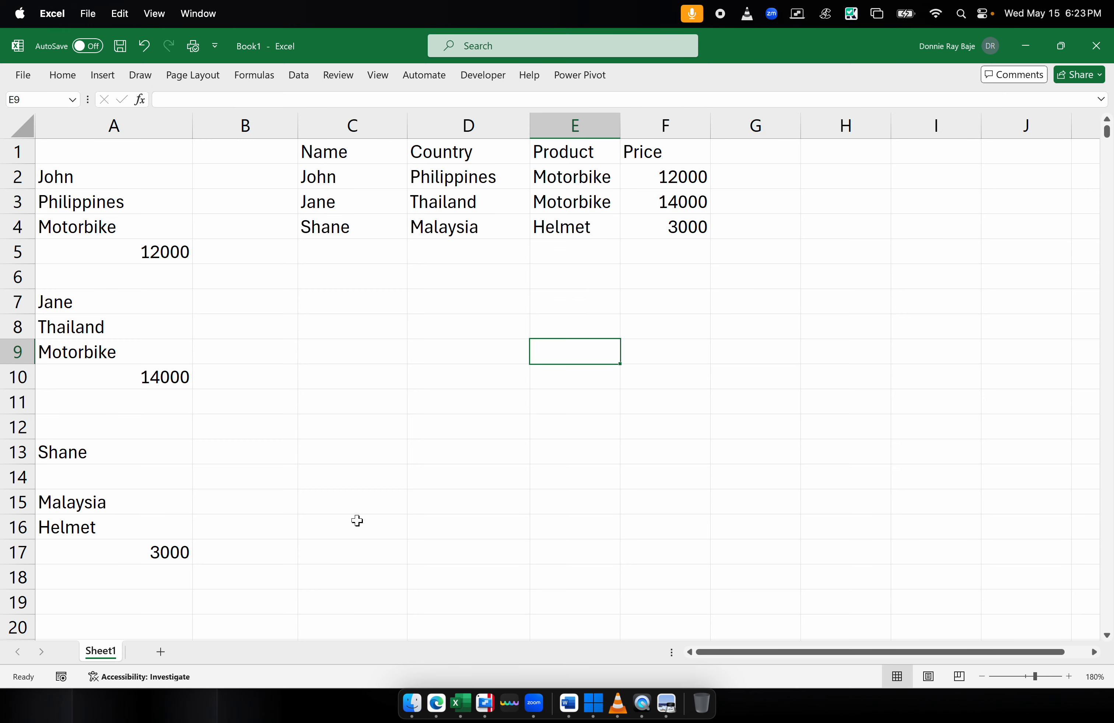
Step: Add a fourth record in column A: a person's name in A21, Philippines in A22, Motorbike 2 in A24 and 40000 in A25, leaving A23 blank
scroll(166, 539, down, 2)
scroll(170, 542, up, 2)
scroll(166, 529, down, 8)
click(125, 460)
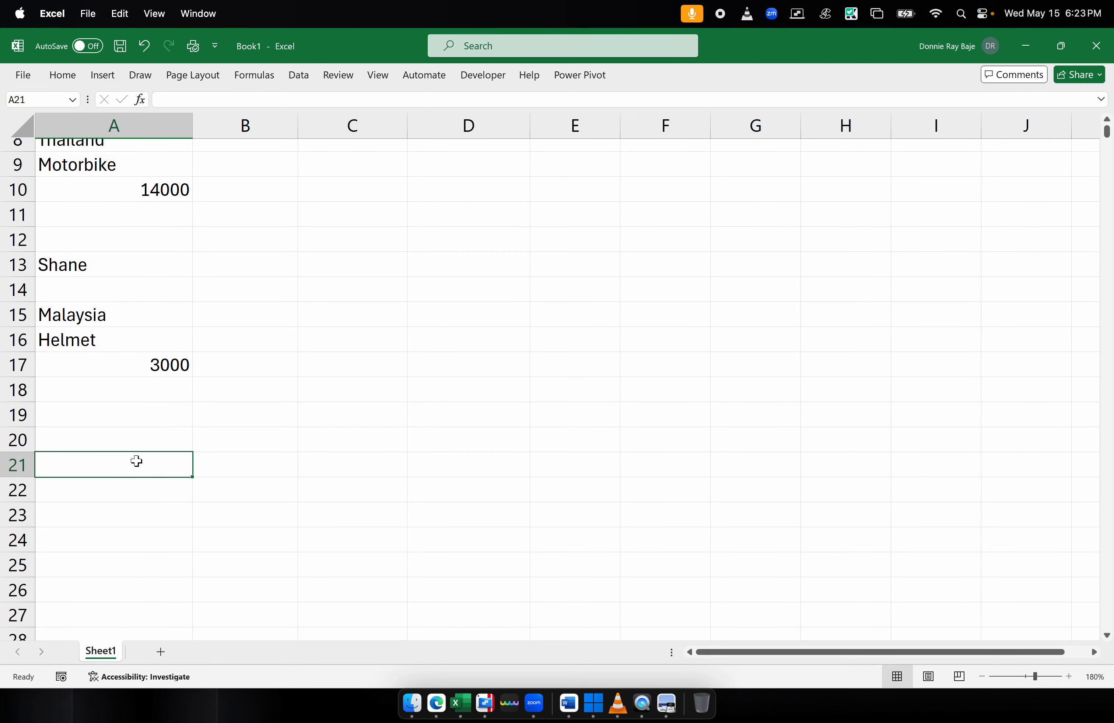
text(Wilfred)
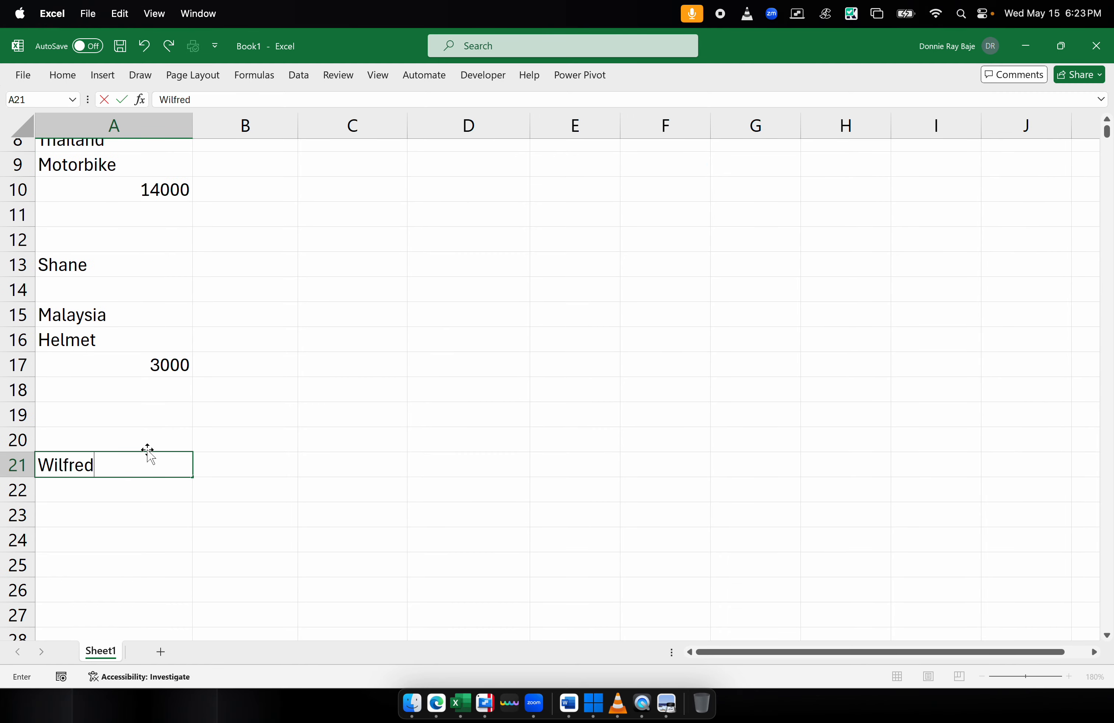
key(Return)
text(Philippines)
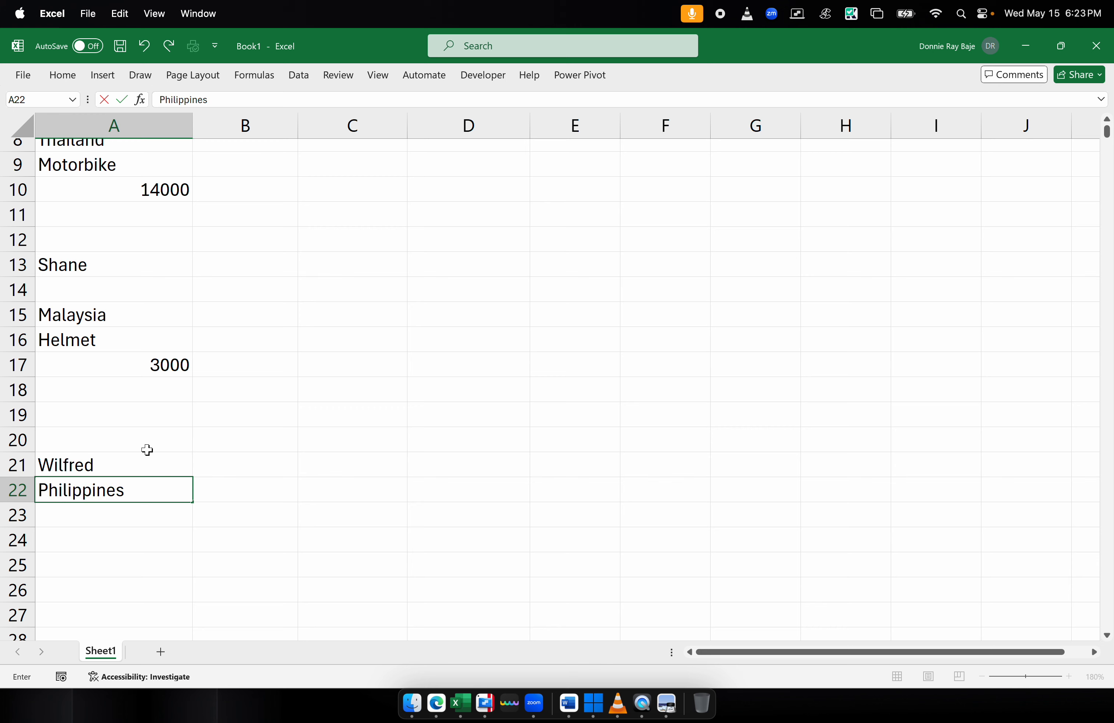
key(Return)
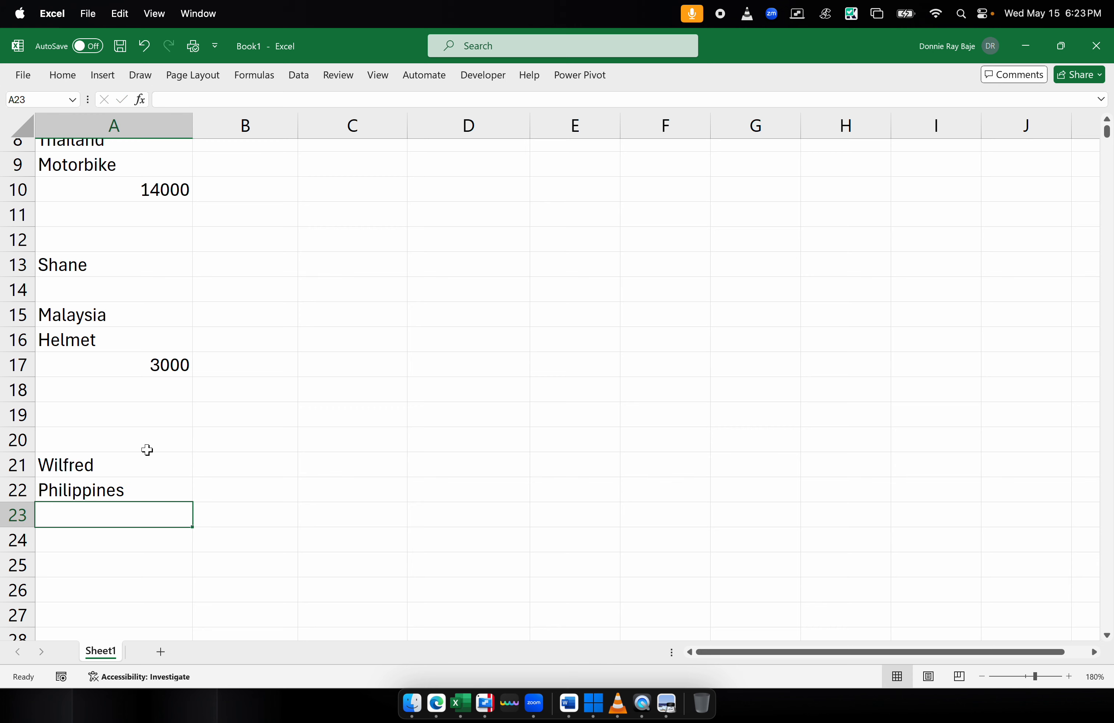
key(Return)
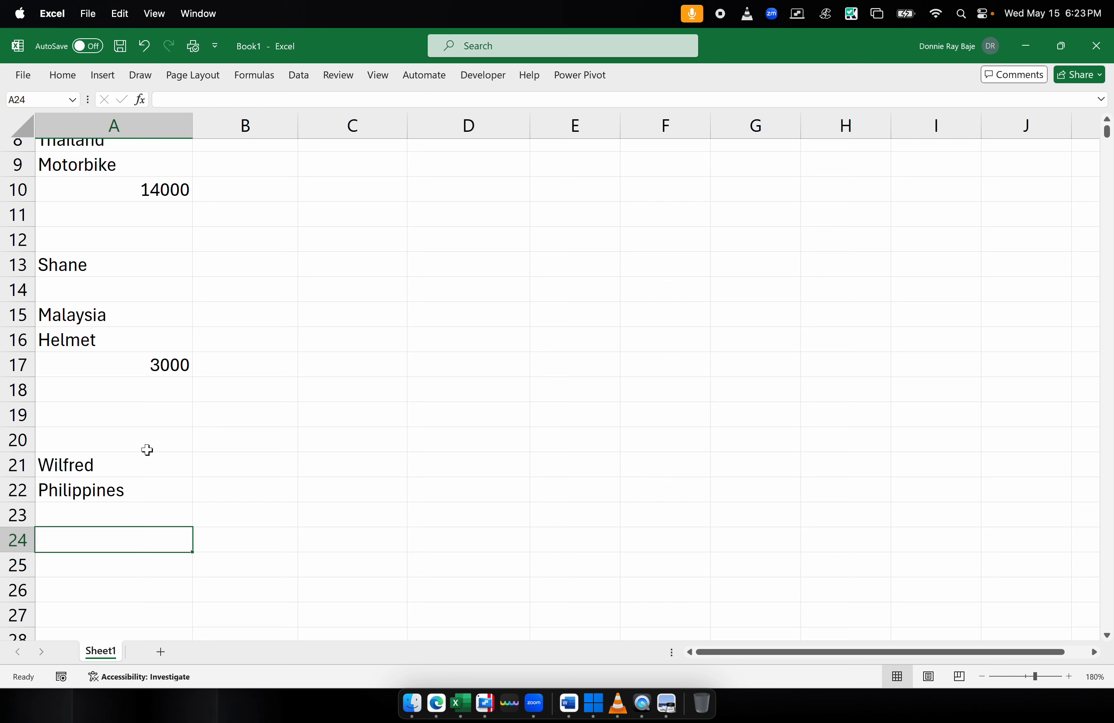
text(Motorbike 2)
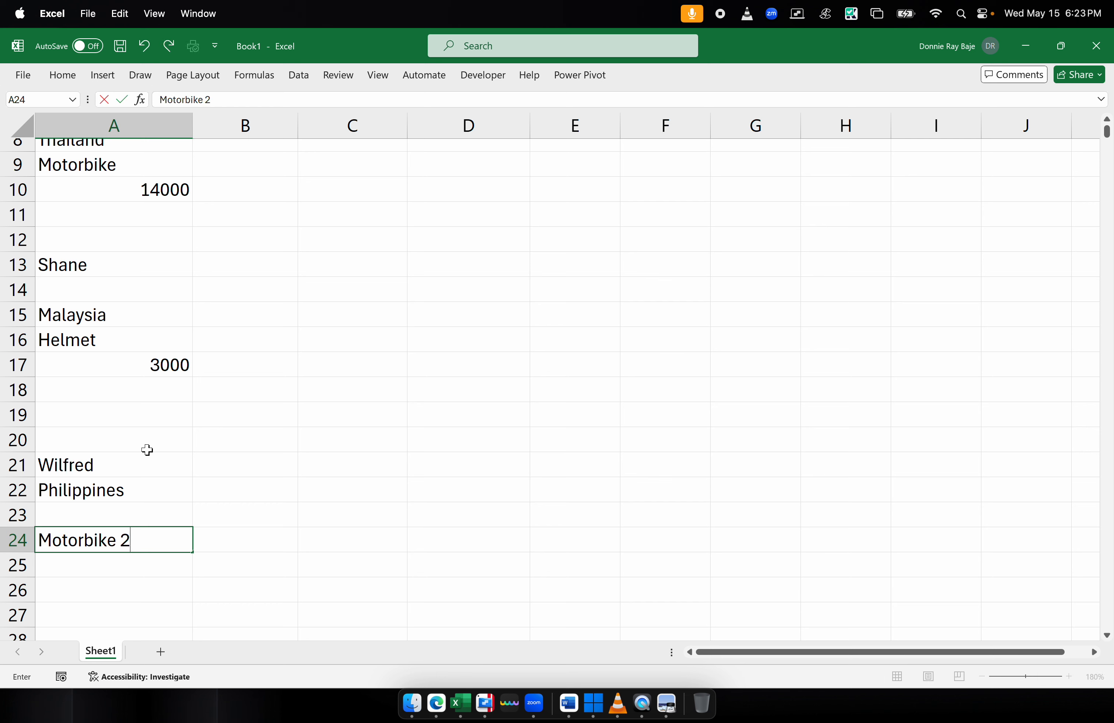
key(Return)
text(40000)
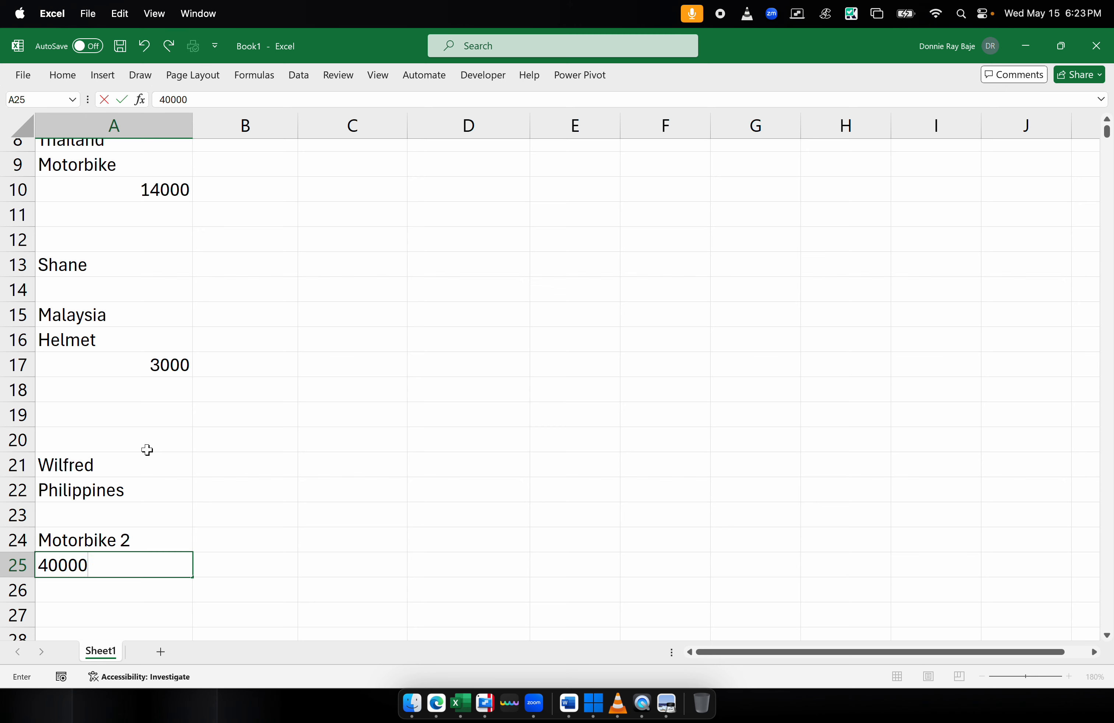
key(Return)
drag(134, 465, 116, 563)
click(629, 497)
click(113, 515)
Step: Widen column E so the Product entries in the table fit
scroll(957, 460, up, 7)
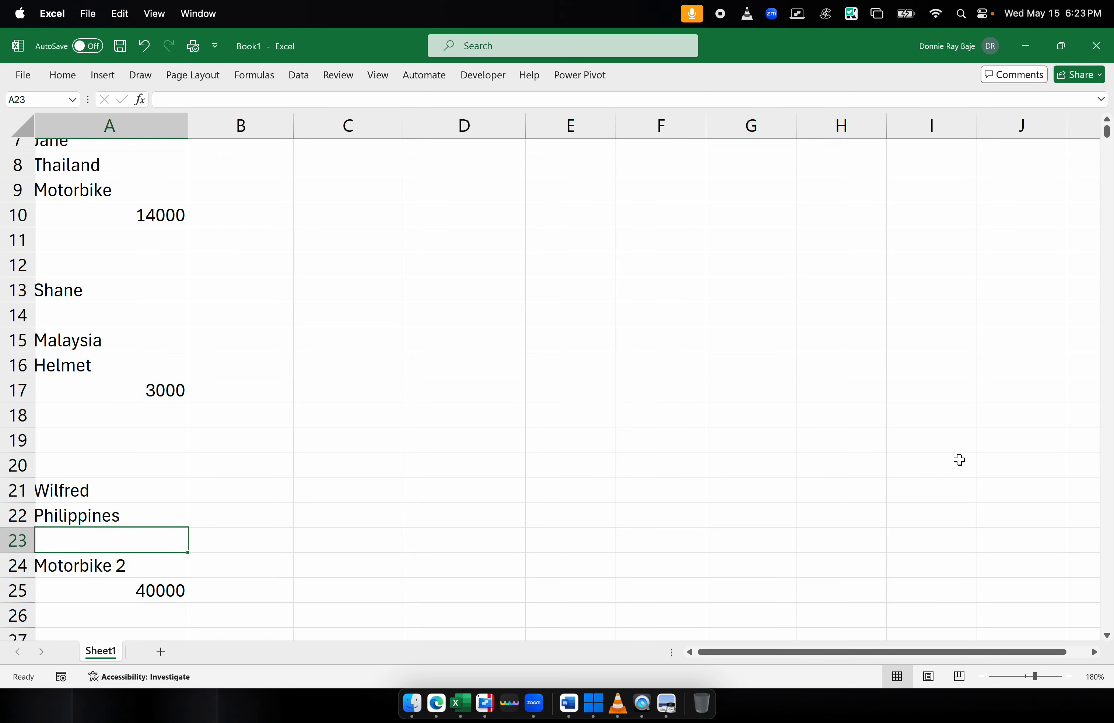
drag(620, 126, 663, 126)
scroll(592, 211, up, 1)
click(568, 269)
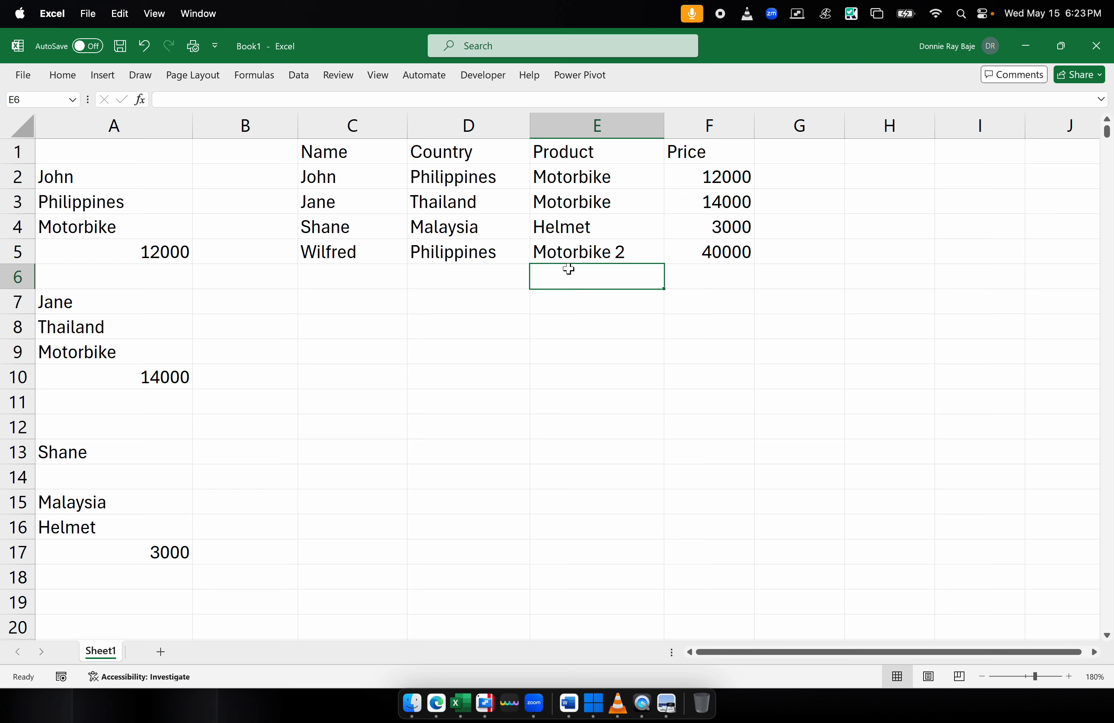
Step: Review the table in C1:F5 and open the WRAPROWS and FILTER formula in cell C2
drag(390, 156, 712, 254)
click(640, 323)
double_click(336, 177)
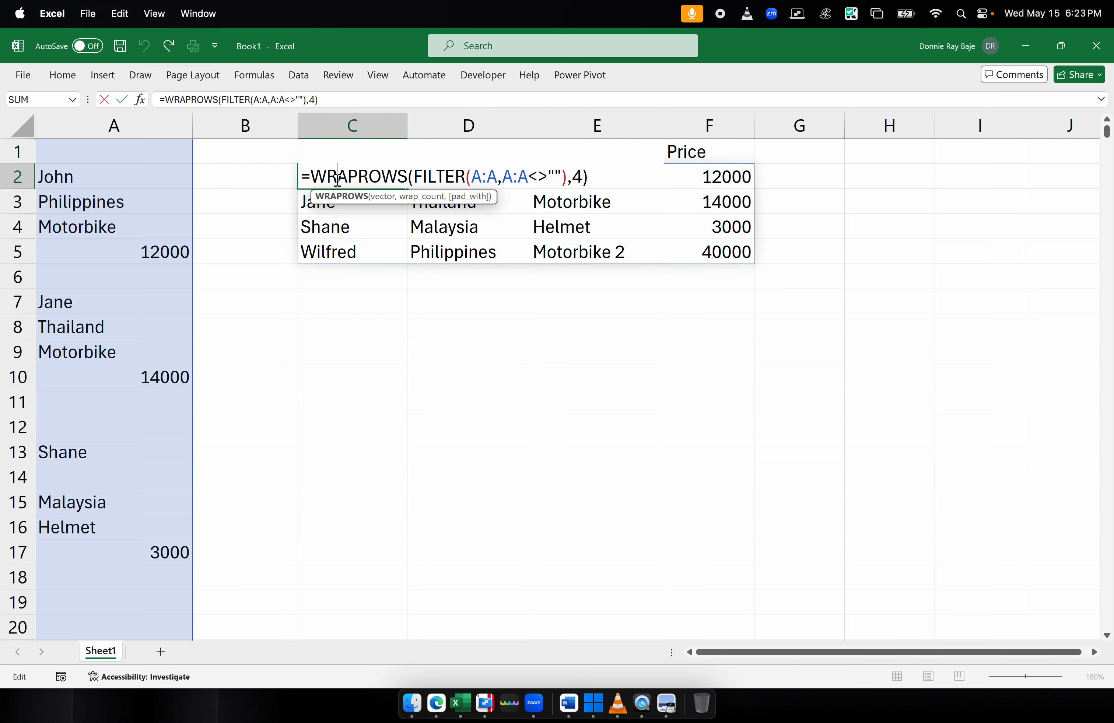